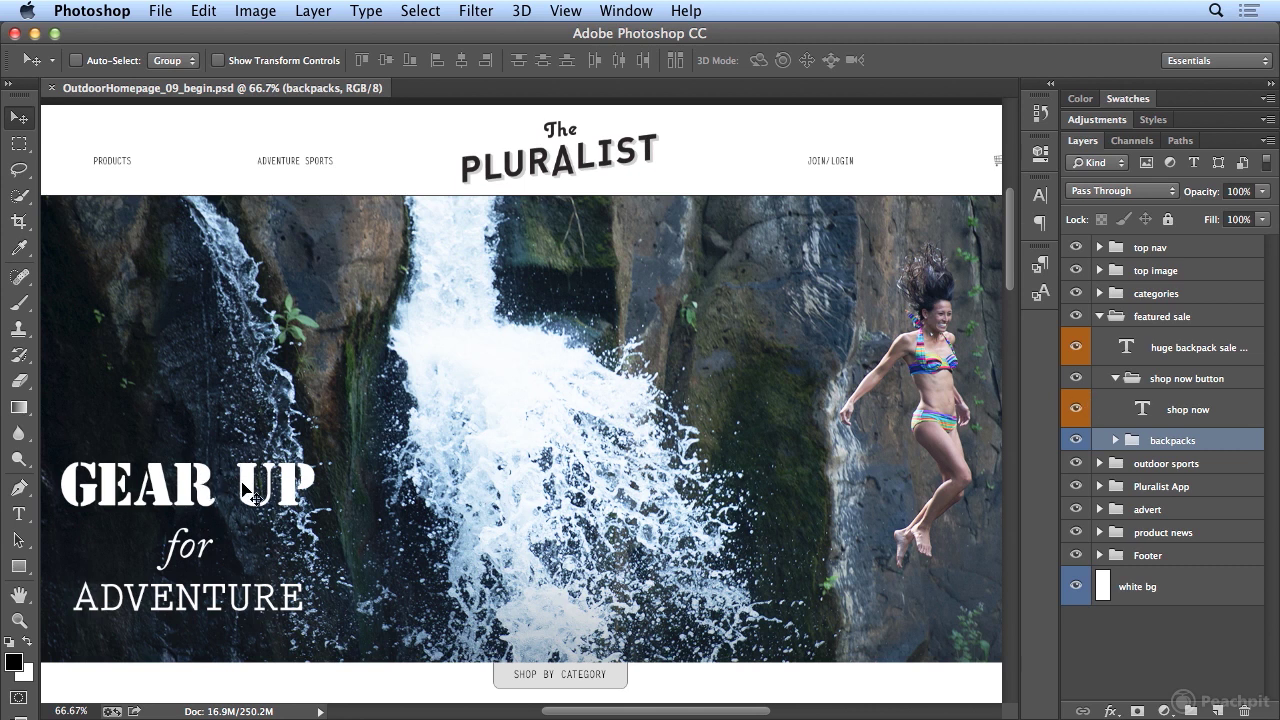
# With the Type tool, scale up all the text of the "GEAR UP for ADVENTURE" headline by a small increment.
pyautogui.click(20, 514)
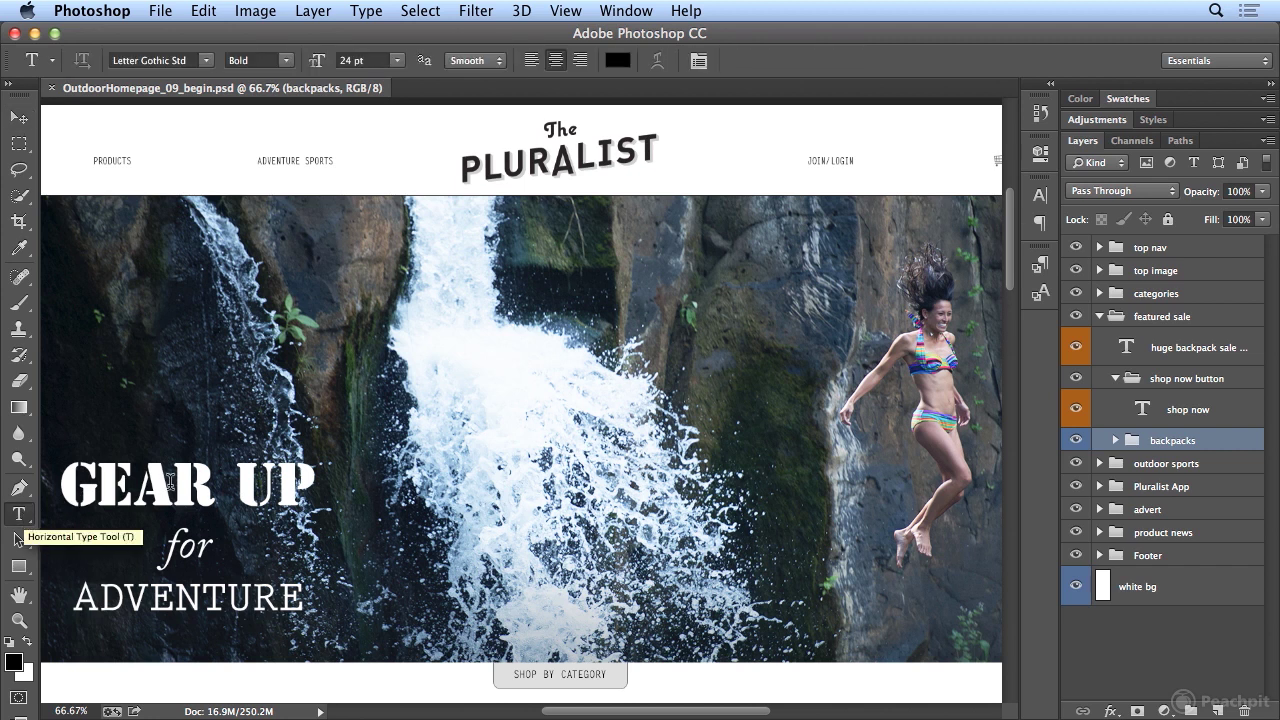
pyautogui.doubleClick(170, 482)
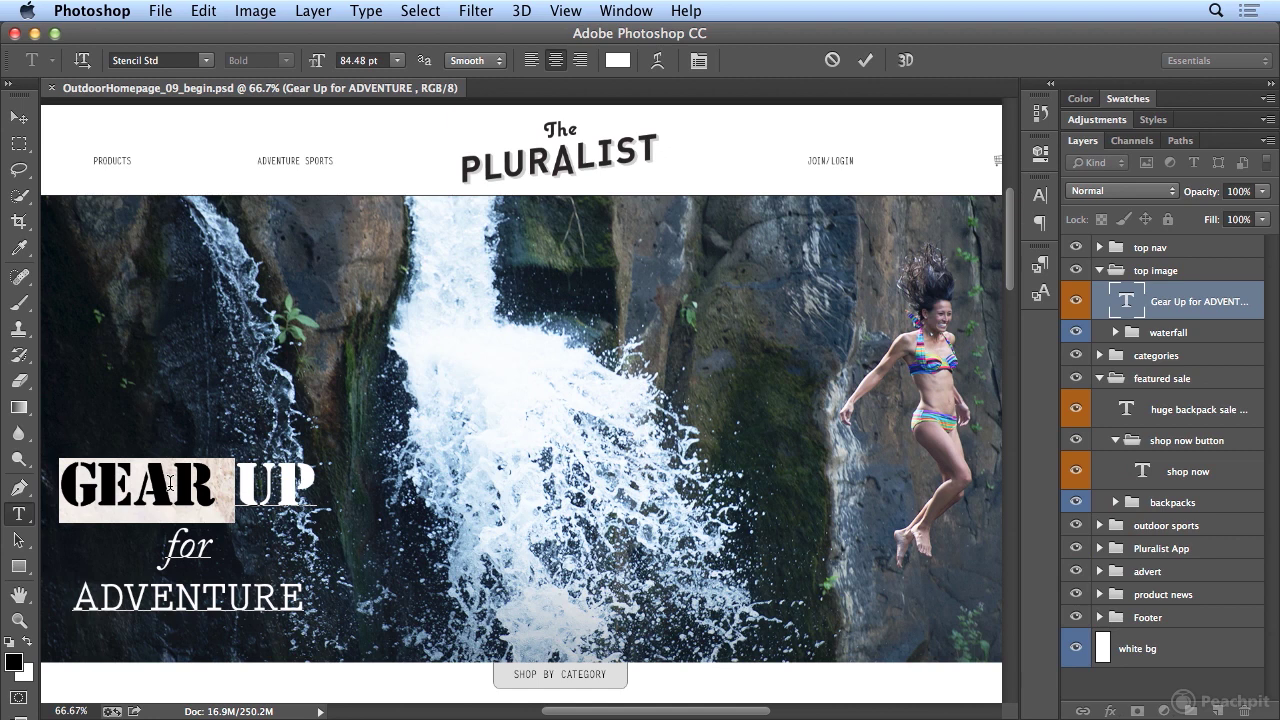
pyautogui.press('super+a')
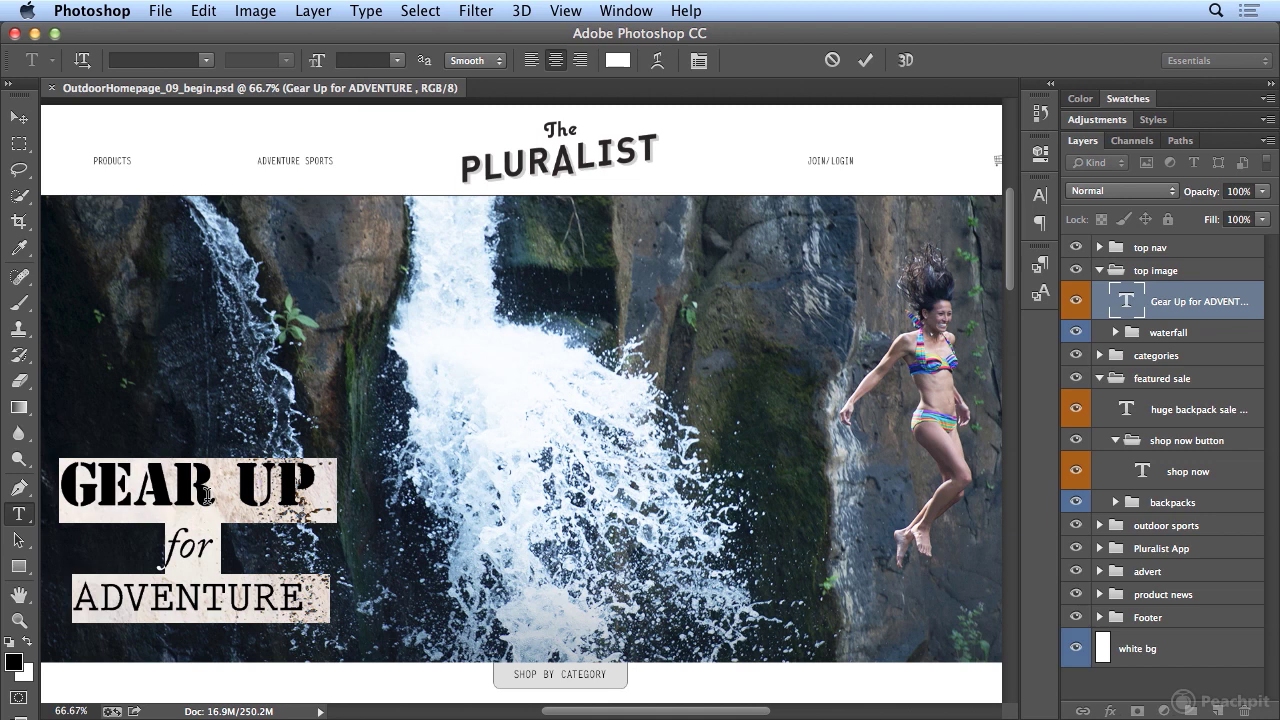
pyautogui.press('super')
pyautogui.click(207, 494)
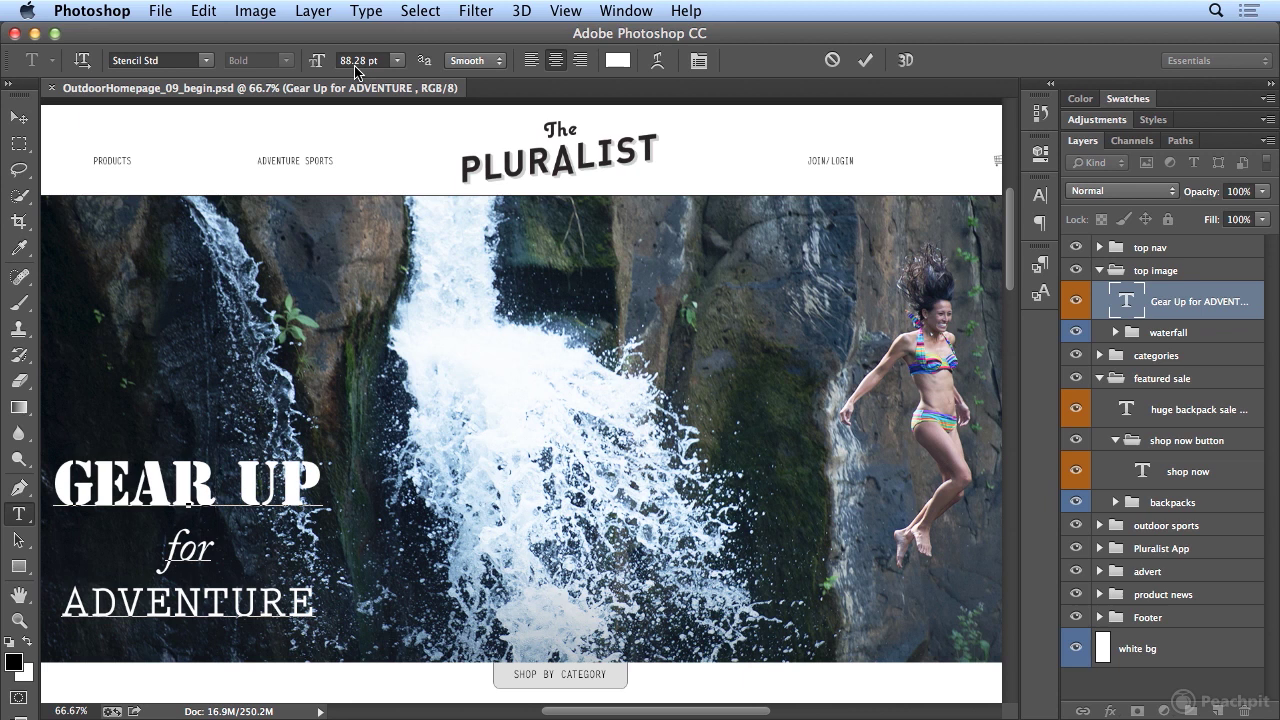
# Set the font size of "GEAR UP" to 88 pt and the font size of "for" to 68 pt.
pyautogui.tripleClick(209, 470)
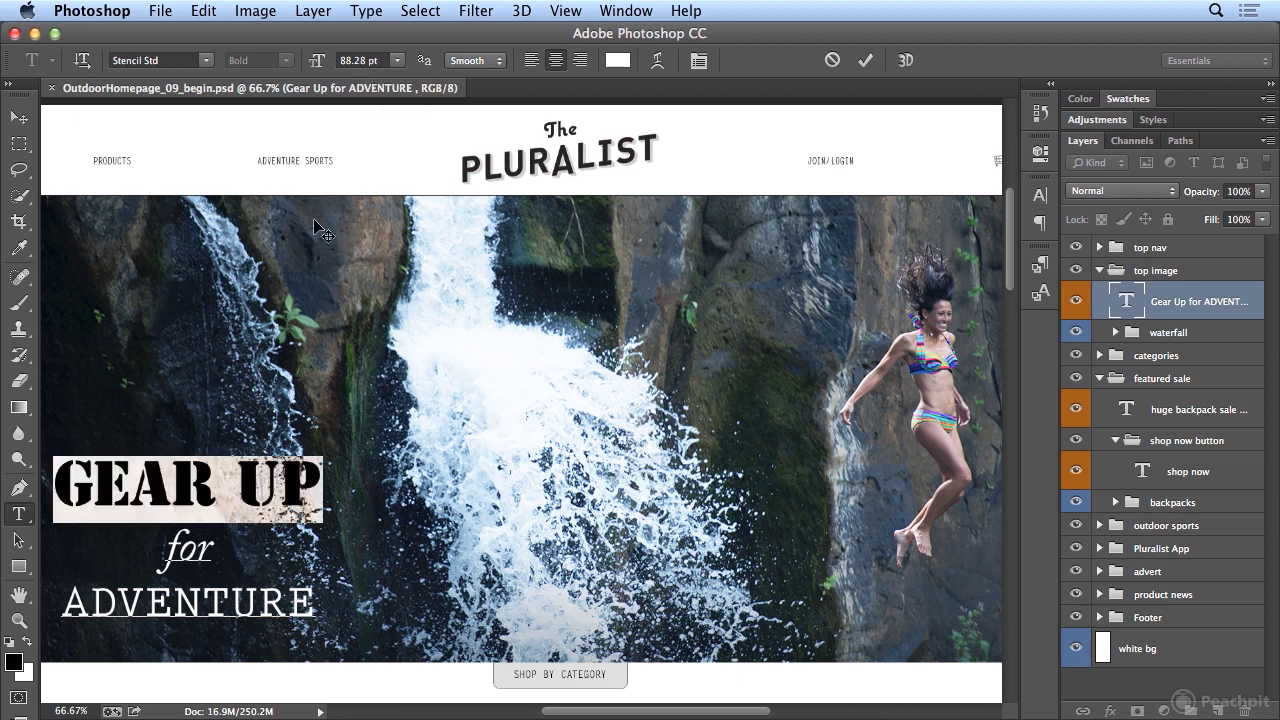
pyautogui.click(358, 60)
pyautogui.write('88')
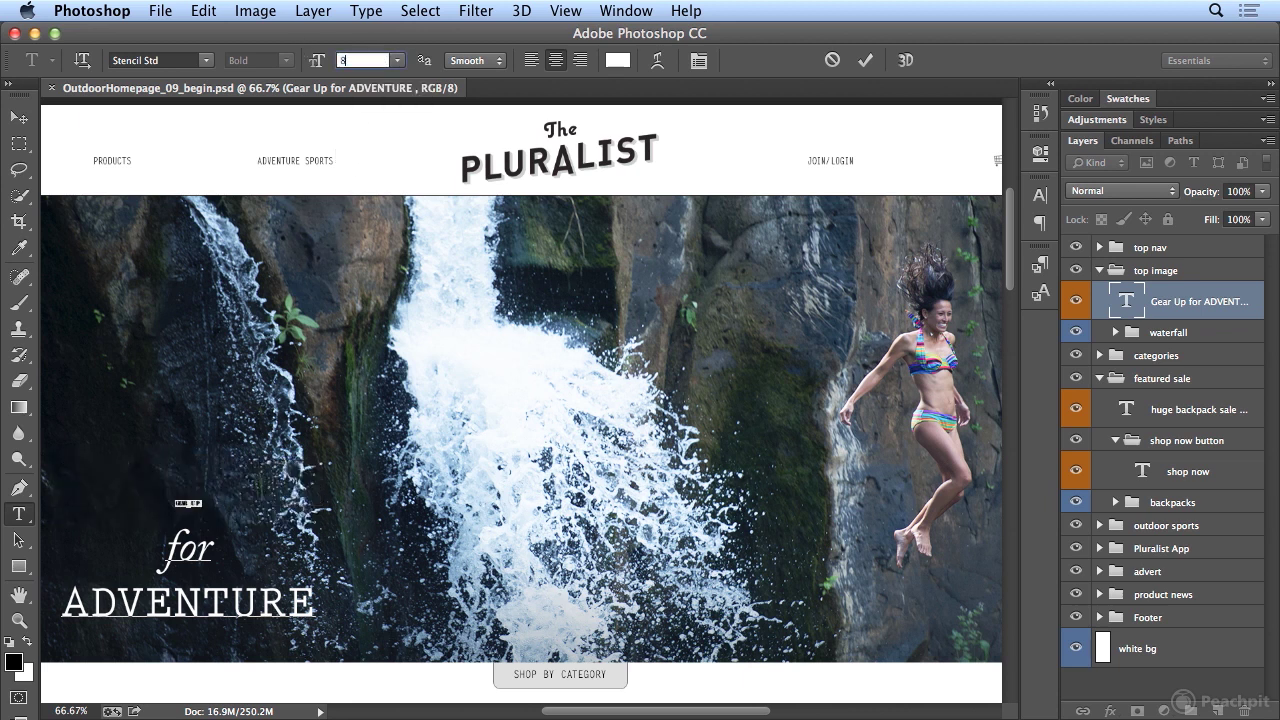
pyautogui.doubleClick(181, 550)
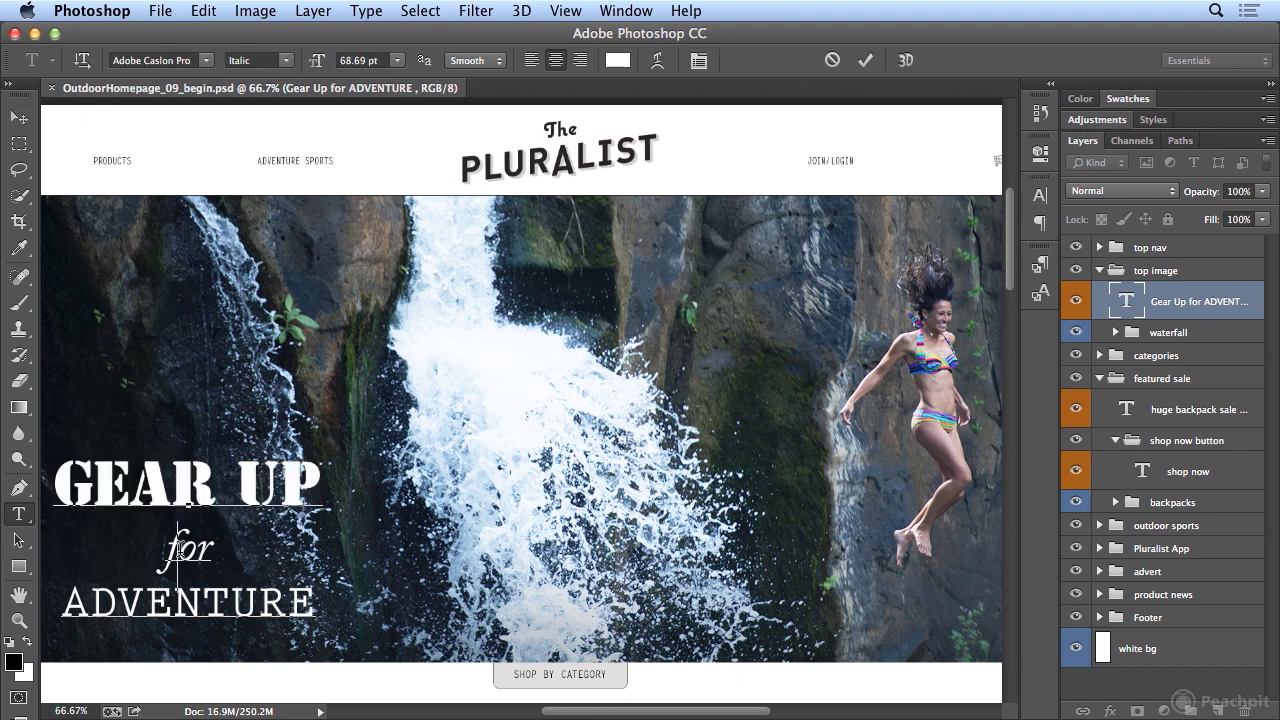
pyautogui.click(352, 58)
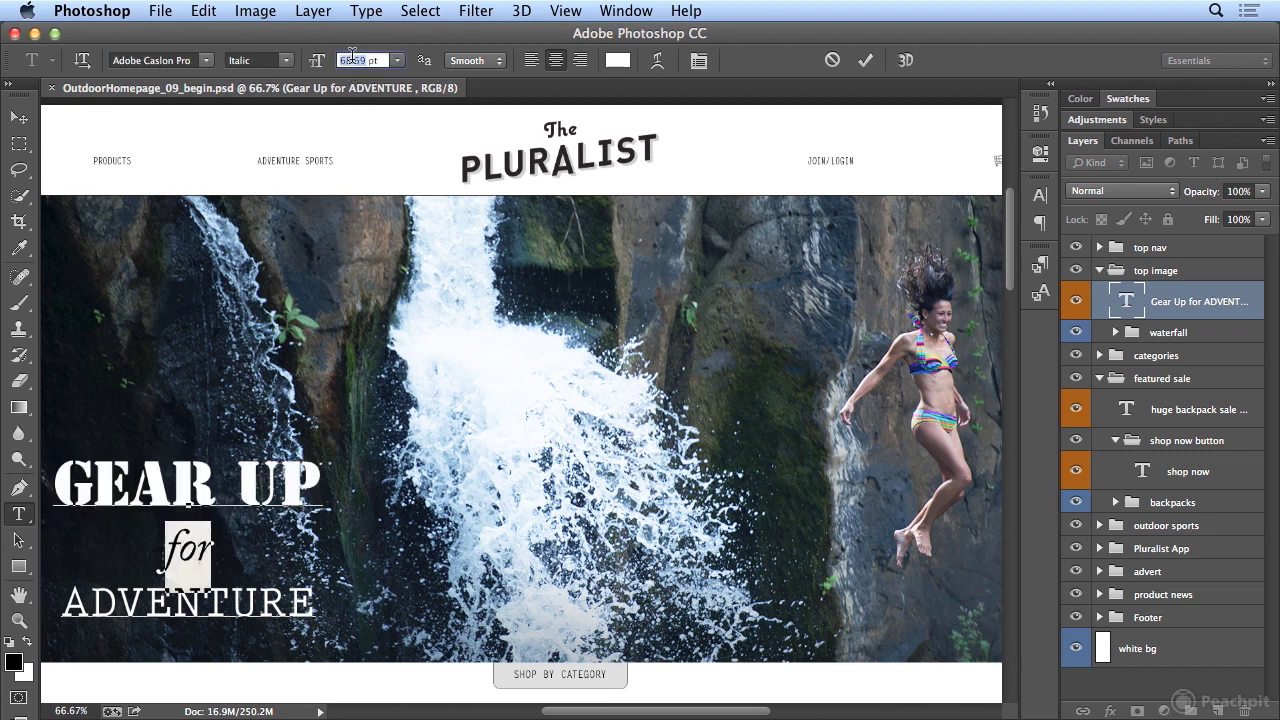
pyautogui.write('68')
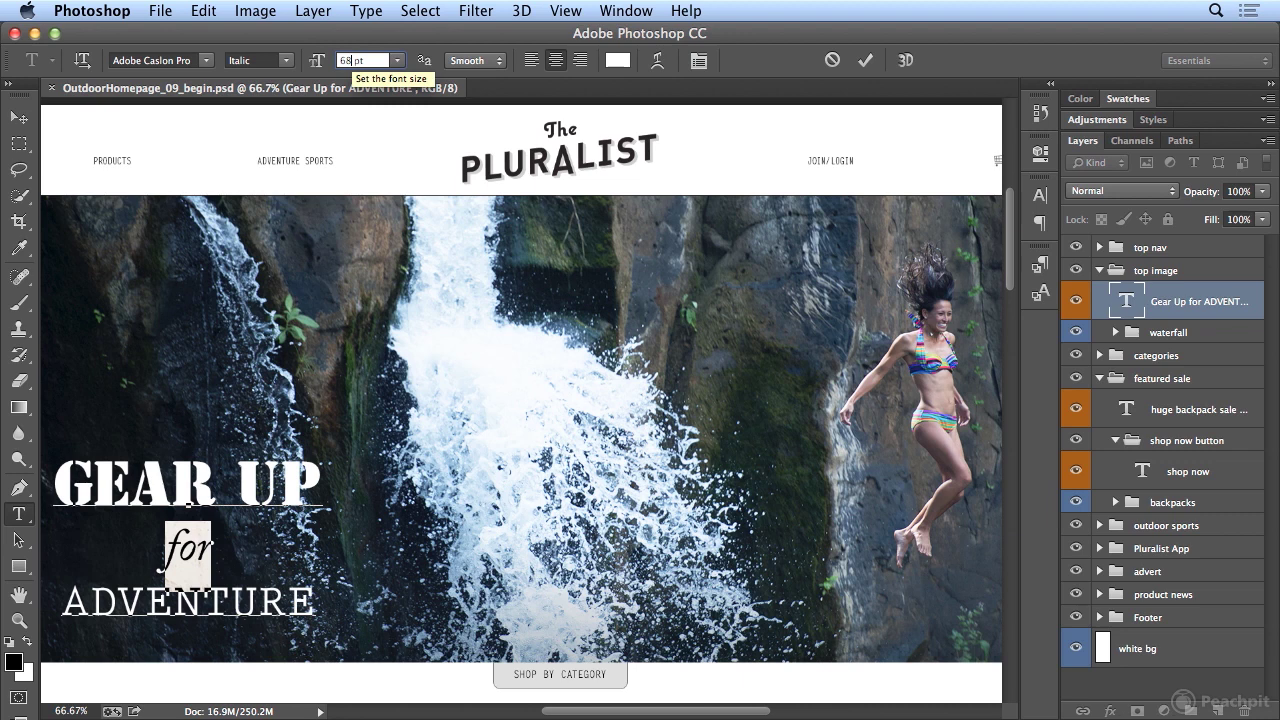
# Scale up the entire headline by a small increment and check the font sizes of "GEAR UP" and "for".
pyautogui.click(178, 498)
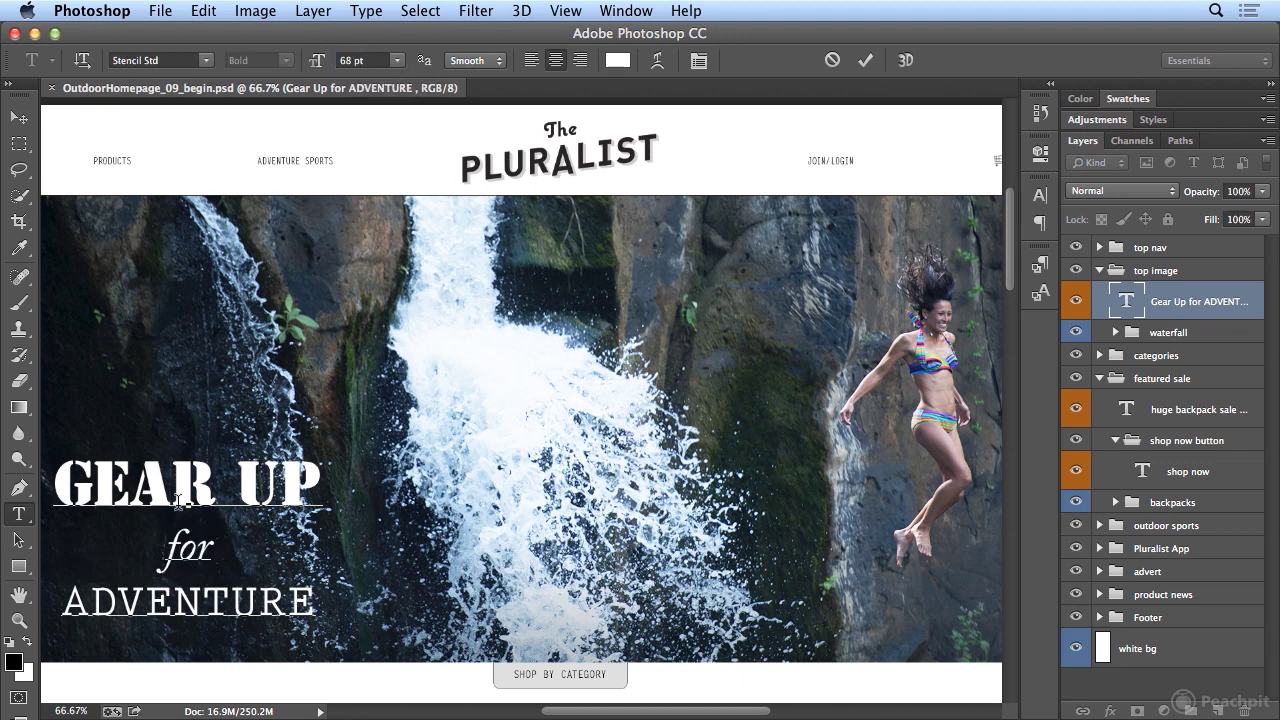
pyautogui.hotkey('ctrl', 'a')
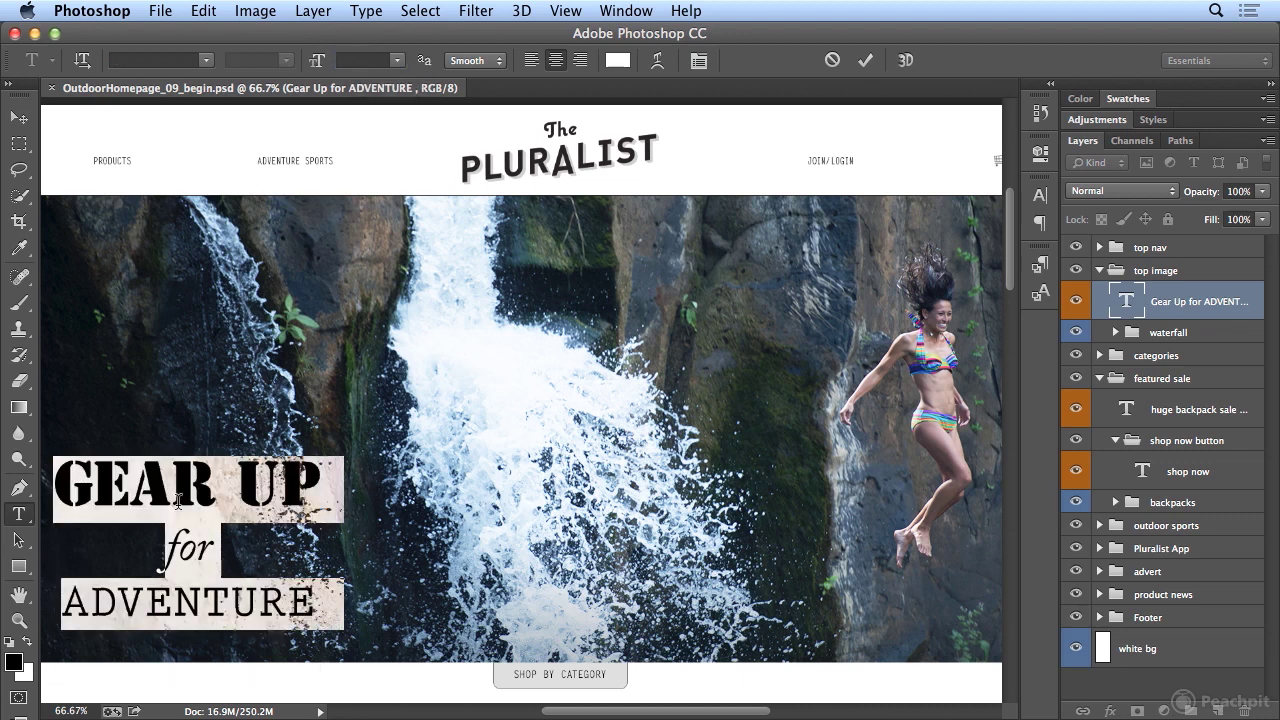
pyautogui.hotkey('ctrl', 'shift', '.')
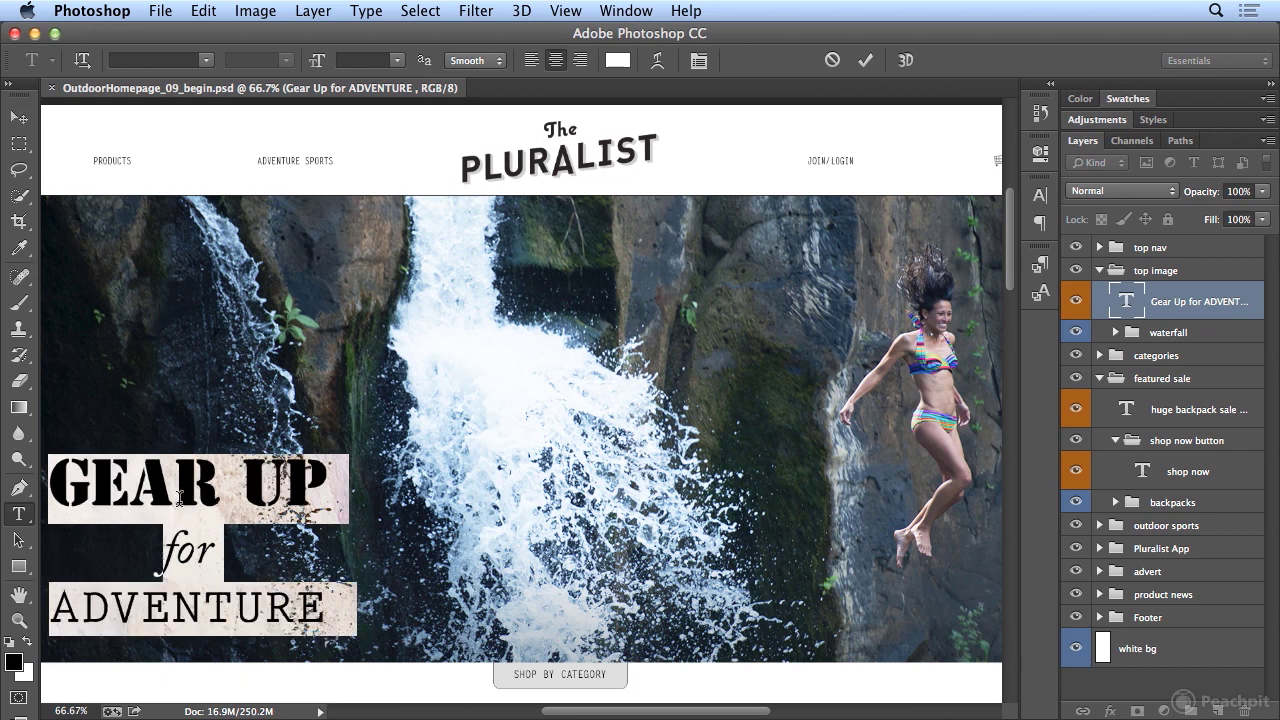
pyautogui.click(180, 497)
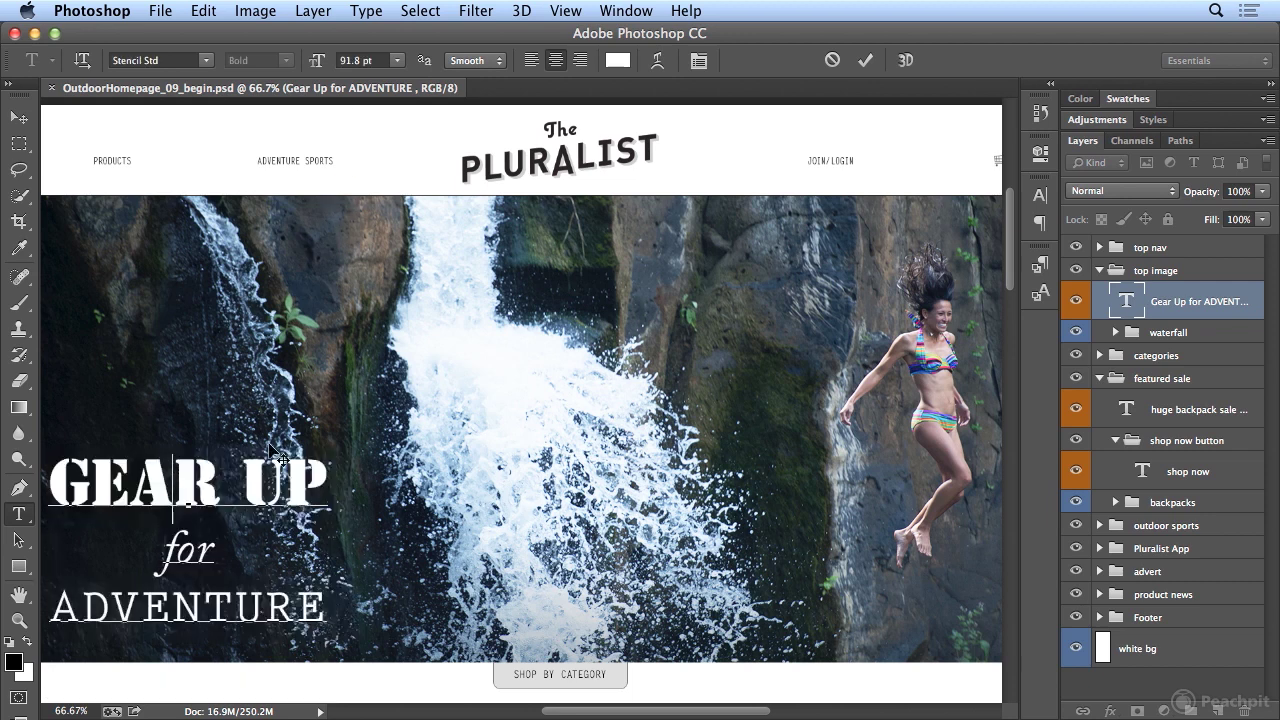
pyautogui.click(210, 547)
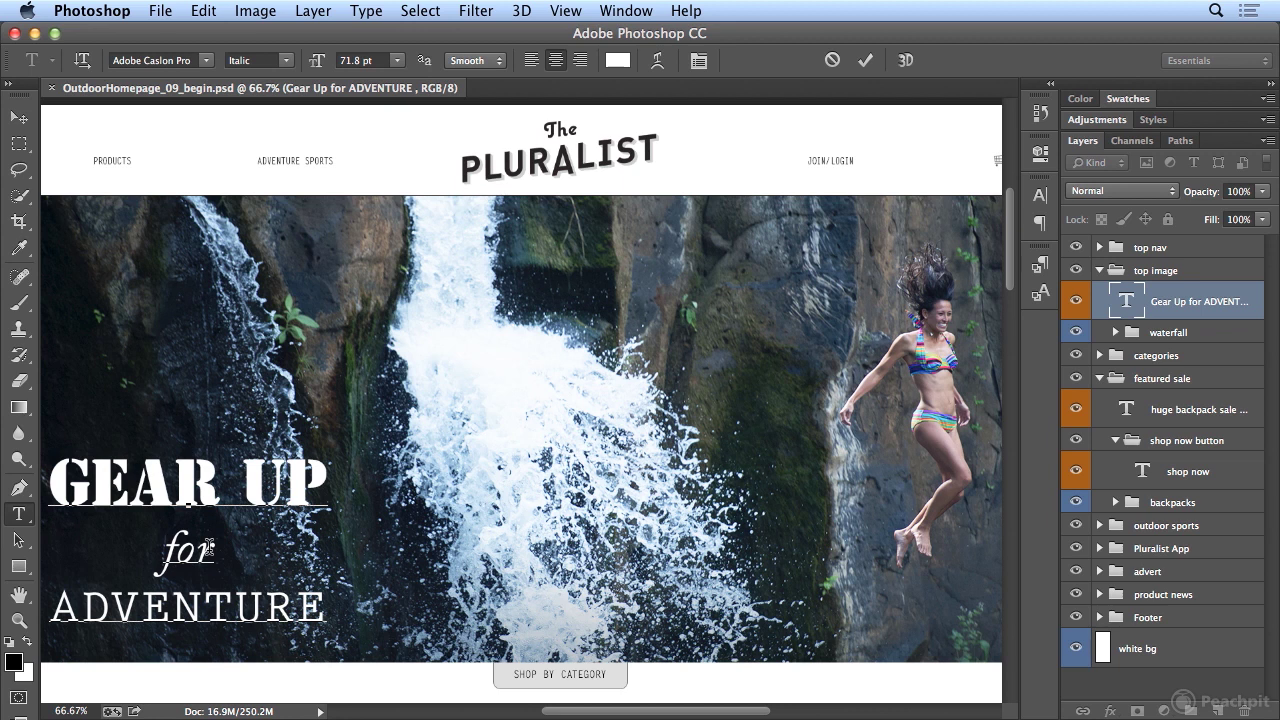
# Try scaling the whole selected headline up and down incrementally, and check the font sizes of "GEAR UP" and "for".
pyautogui.hotkey('ctrl', 'a')
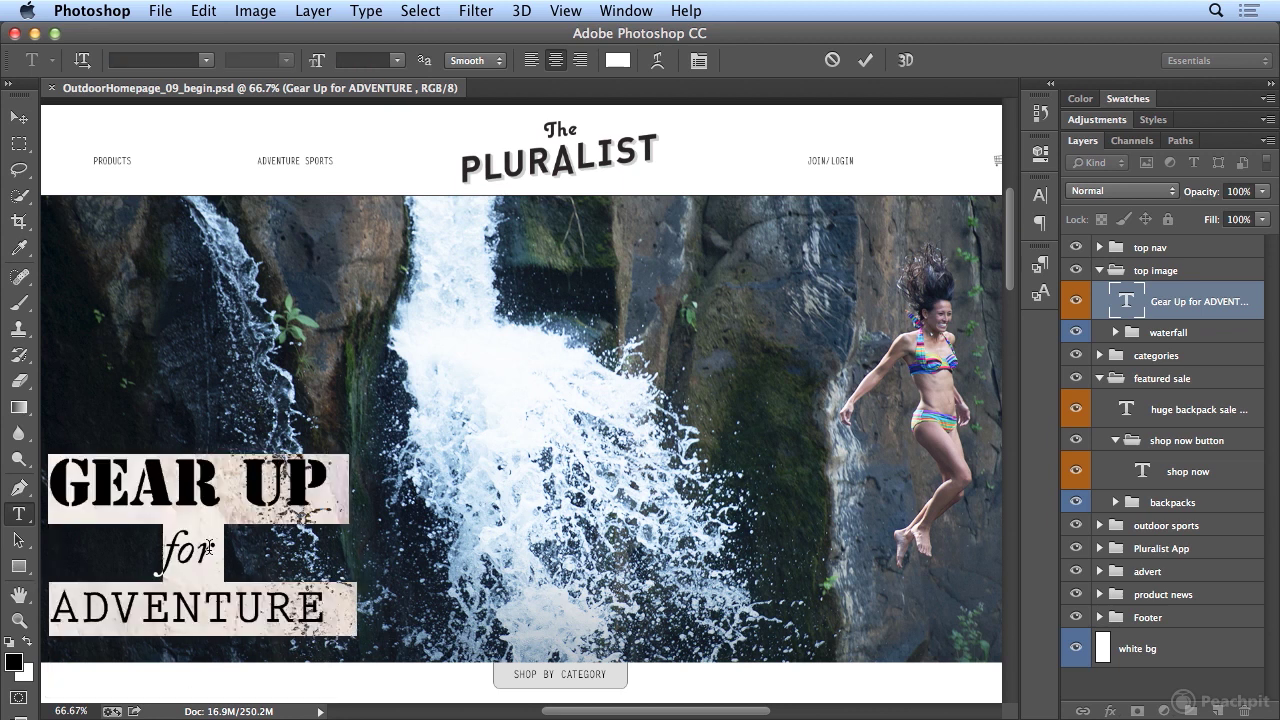
pyautogui.press('ctrl')
pyautogui.hotkey('ctrl', 'shift', '.')
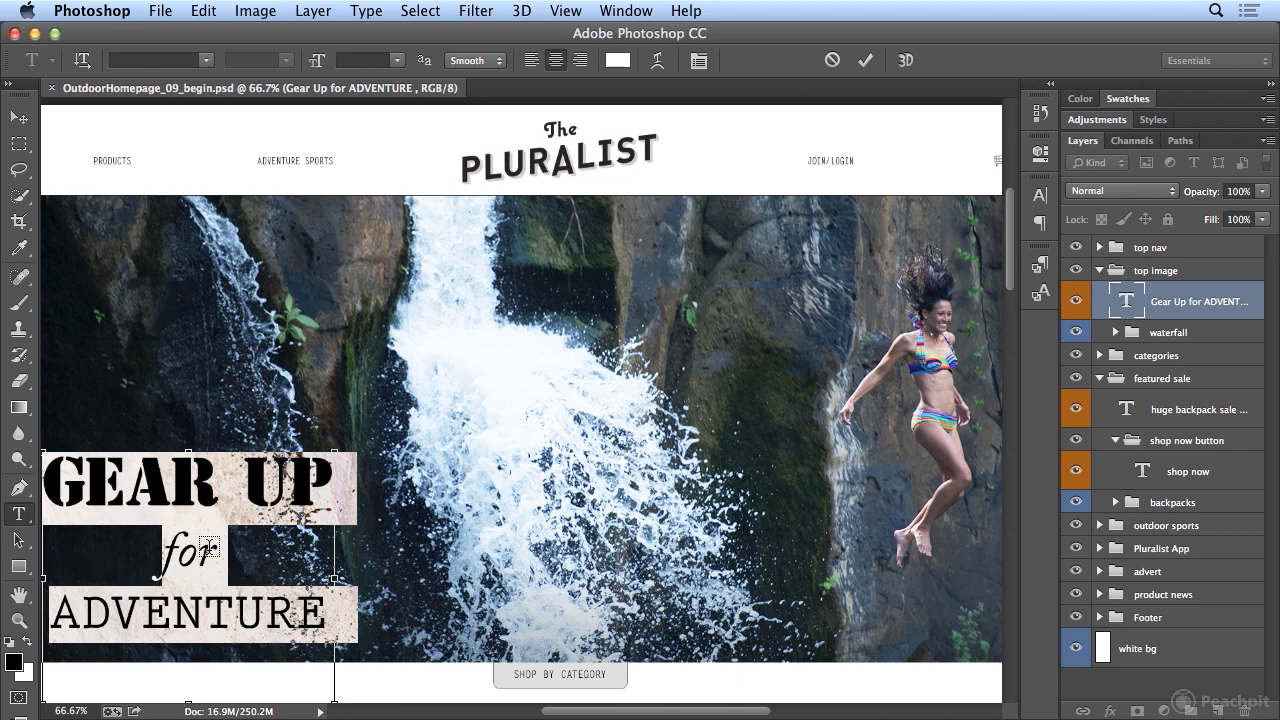
pyautogui.hotkey('ctrl', 'shift', ',')
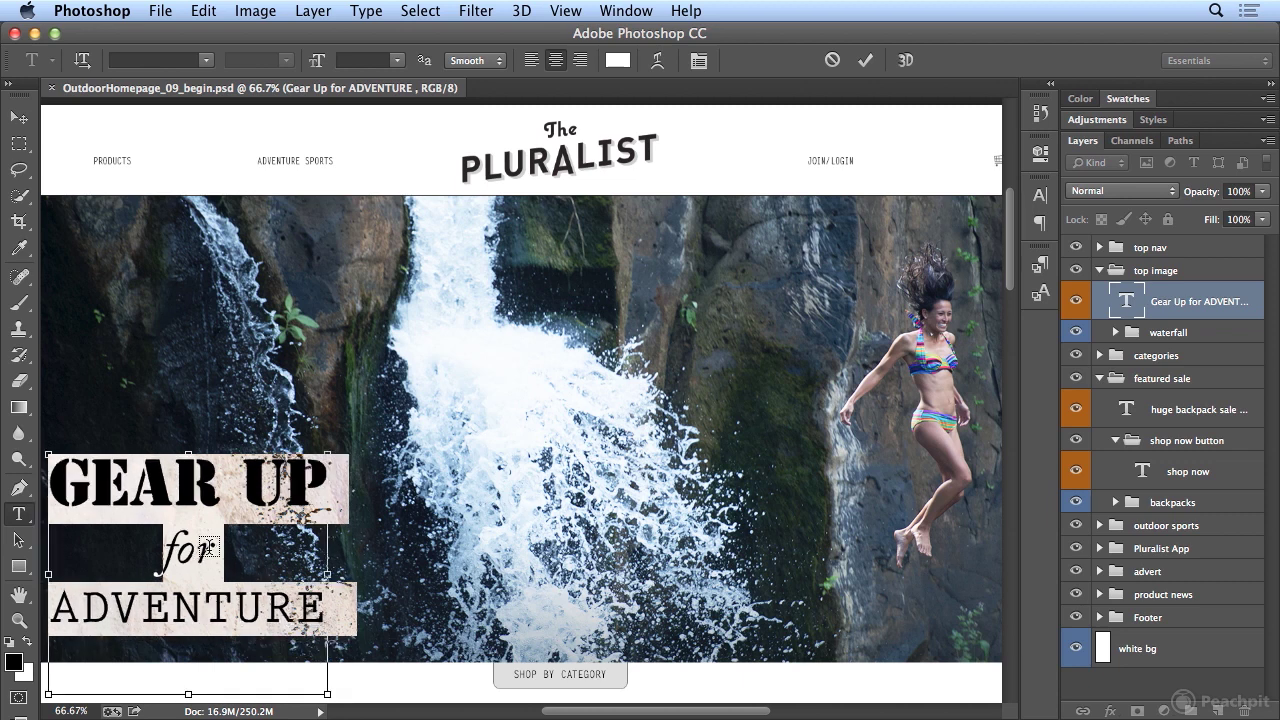
pyautogui.hotkey('ctrl', 'shift', ',')
pyautogui.hotkey('ctrl', 'shift', ',')
pyautogui.hotkey('ctrl', 'shift', ',')
pyautogui.hotkey('ctrl', 'shift', ',')
pyautogui.hotkey('ctrl', 'shift', ',')
pyautogui.hotkey('ctrl', 'shift', ',')
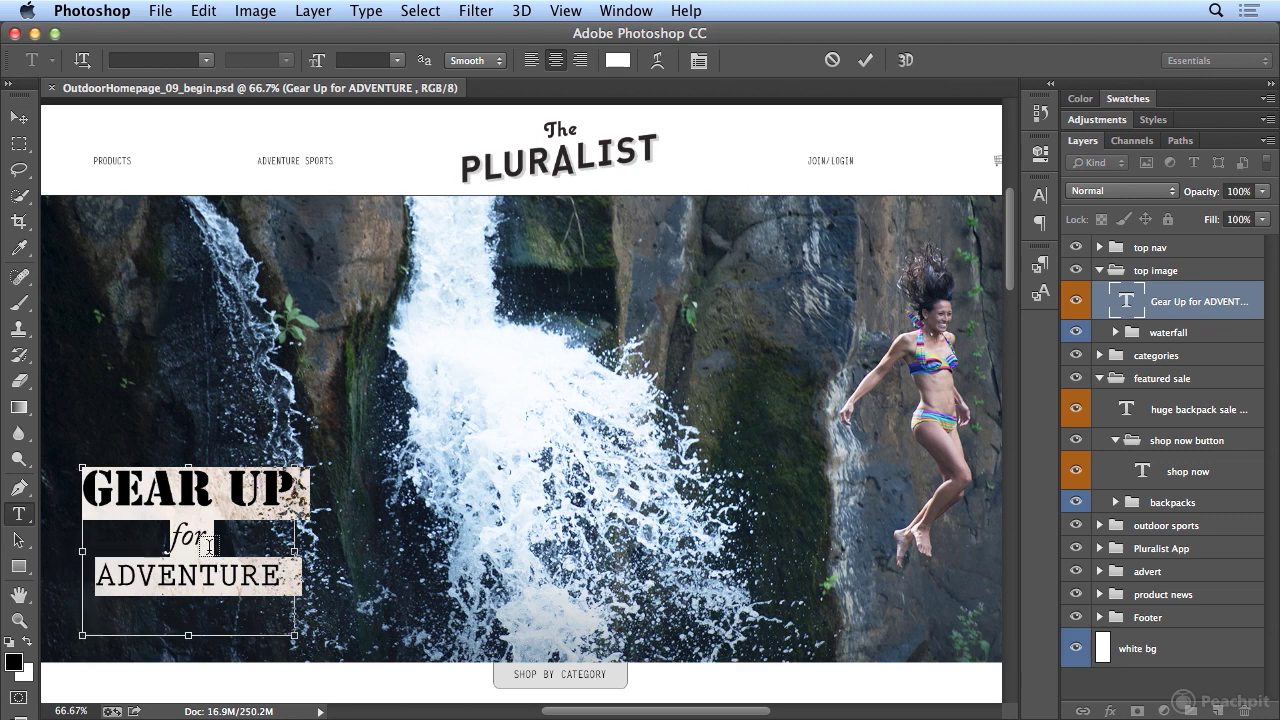
pyautogui.click(228, 491)
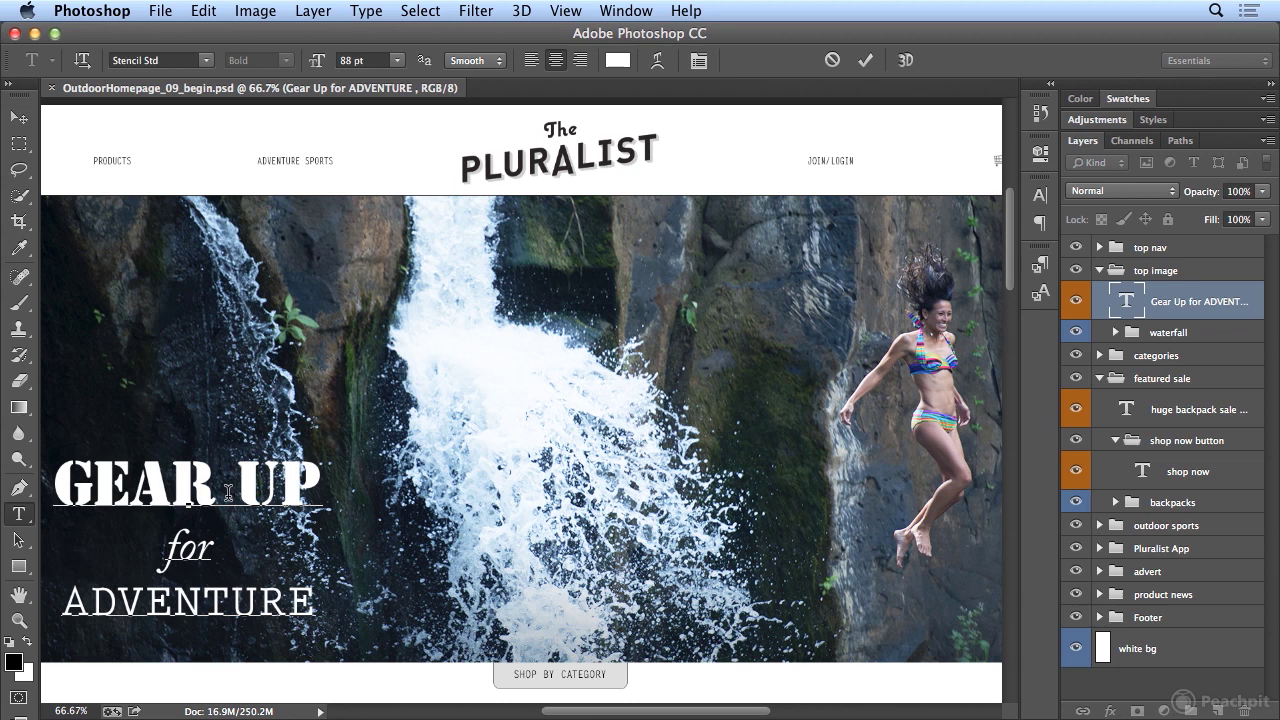
pyautogui.click(198, 548)
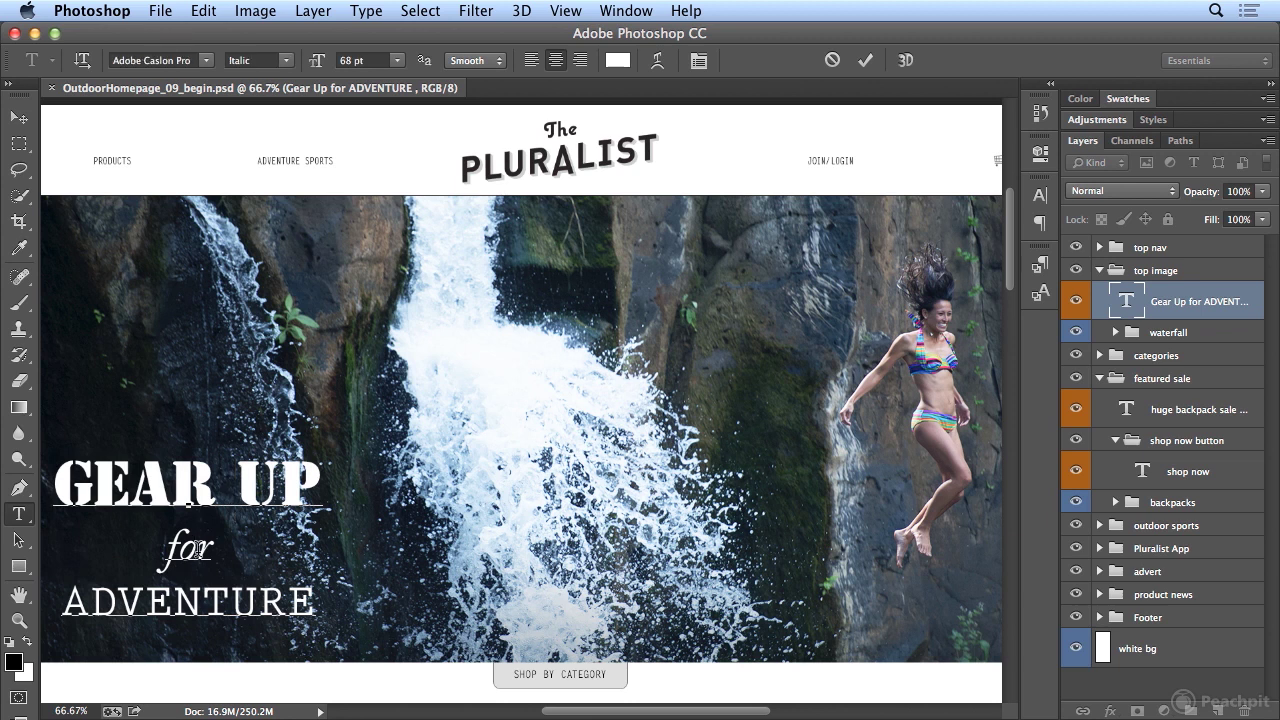
# Scale the whole headline proportionally in larger increments, settling on 69 pt for "GEAR UP" and 49 pt for "for".
pyautogui.press('super+a')
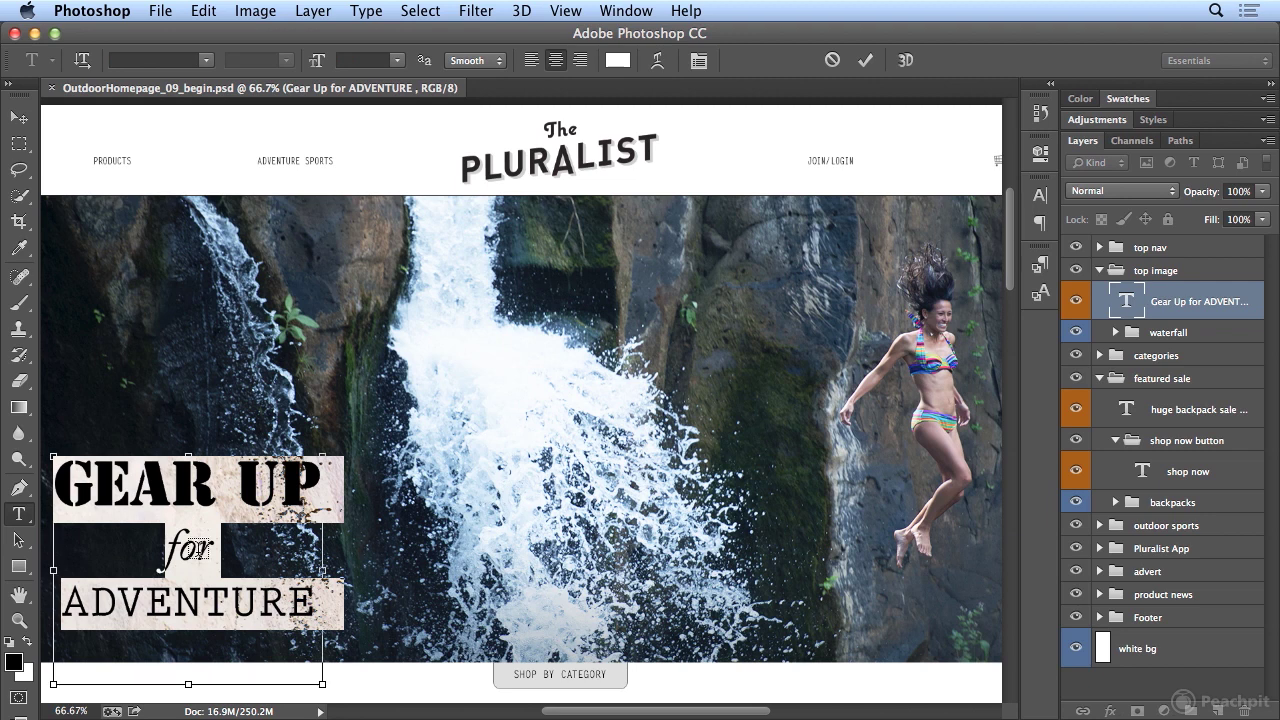
pyautogui.press('super+shift+period')
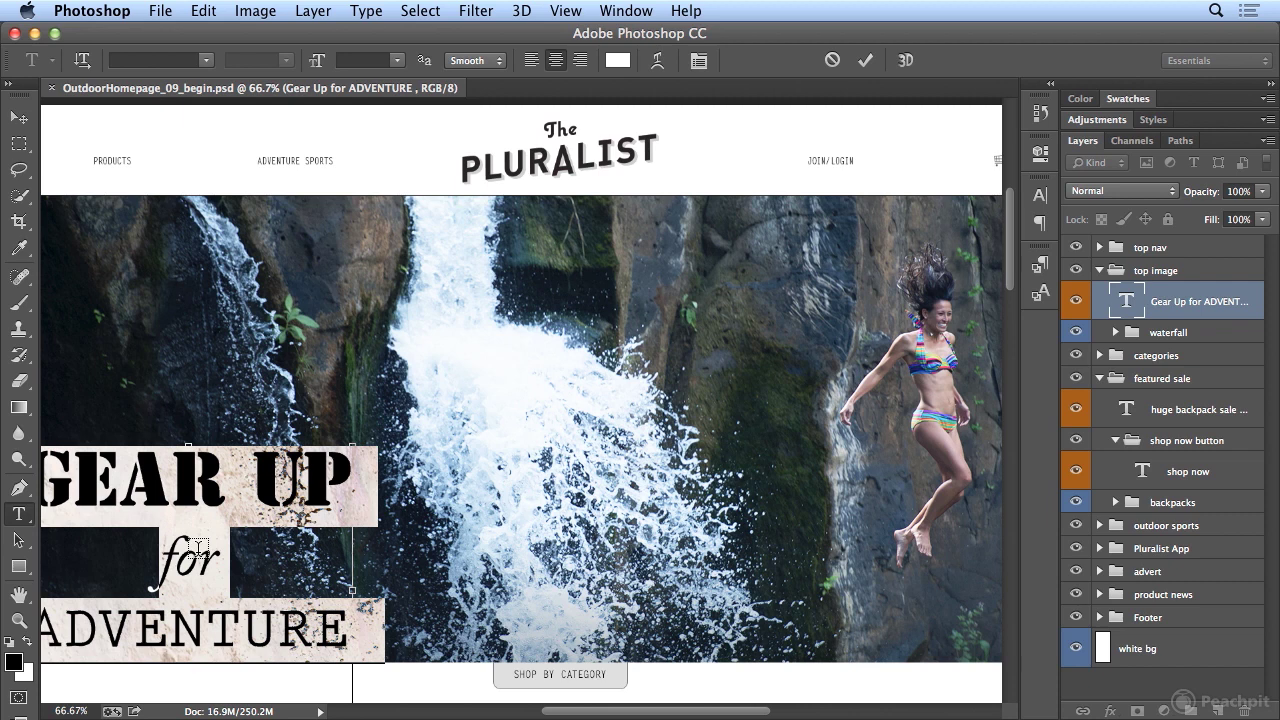
pyautogui.press('super+shift+comma')
pyautogui.press('super+shift+comma')
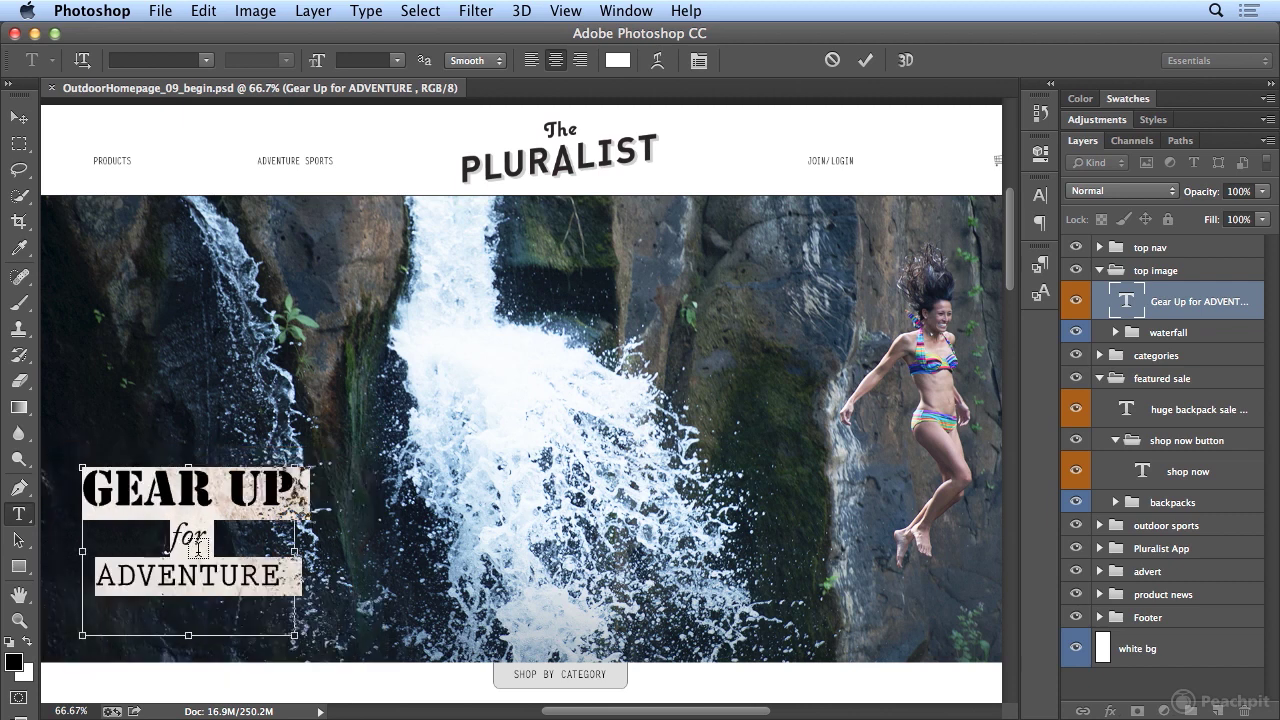
pyautogui.press('super+shift+period')
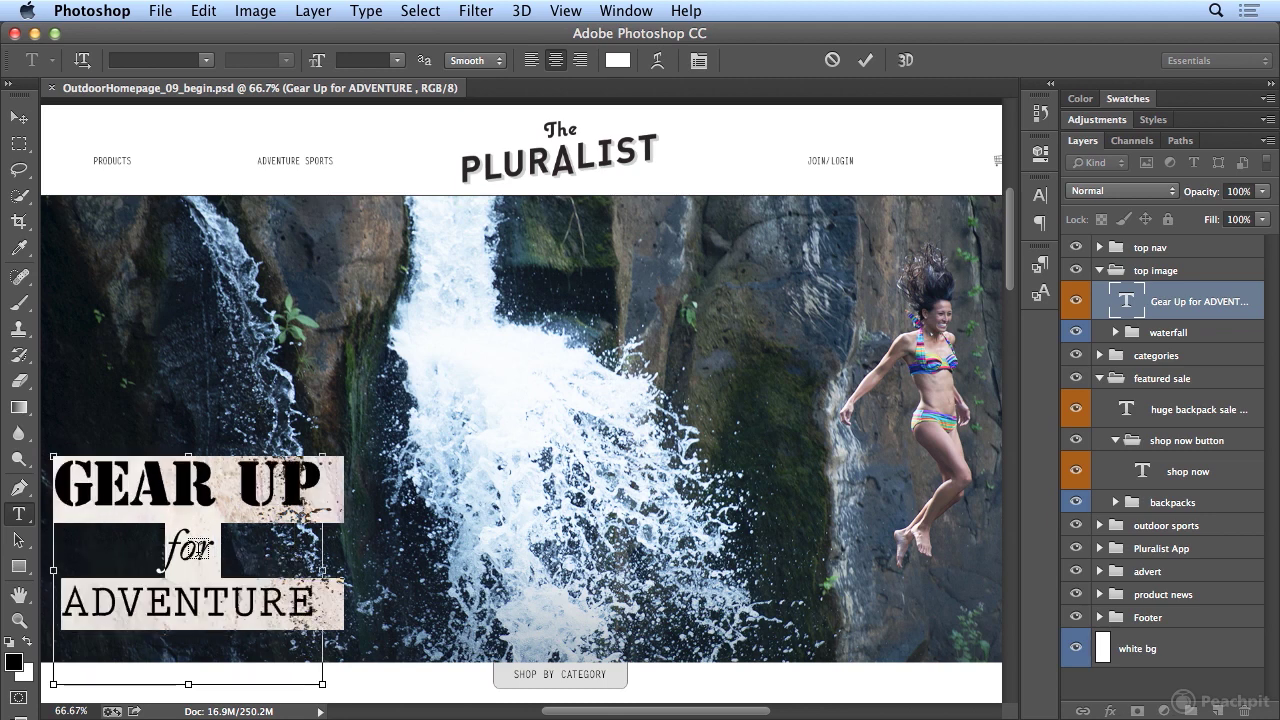
pyautogui.press('super+shift+comma')
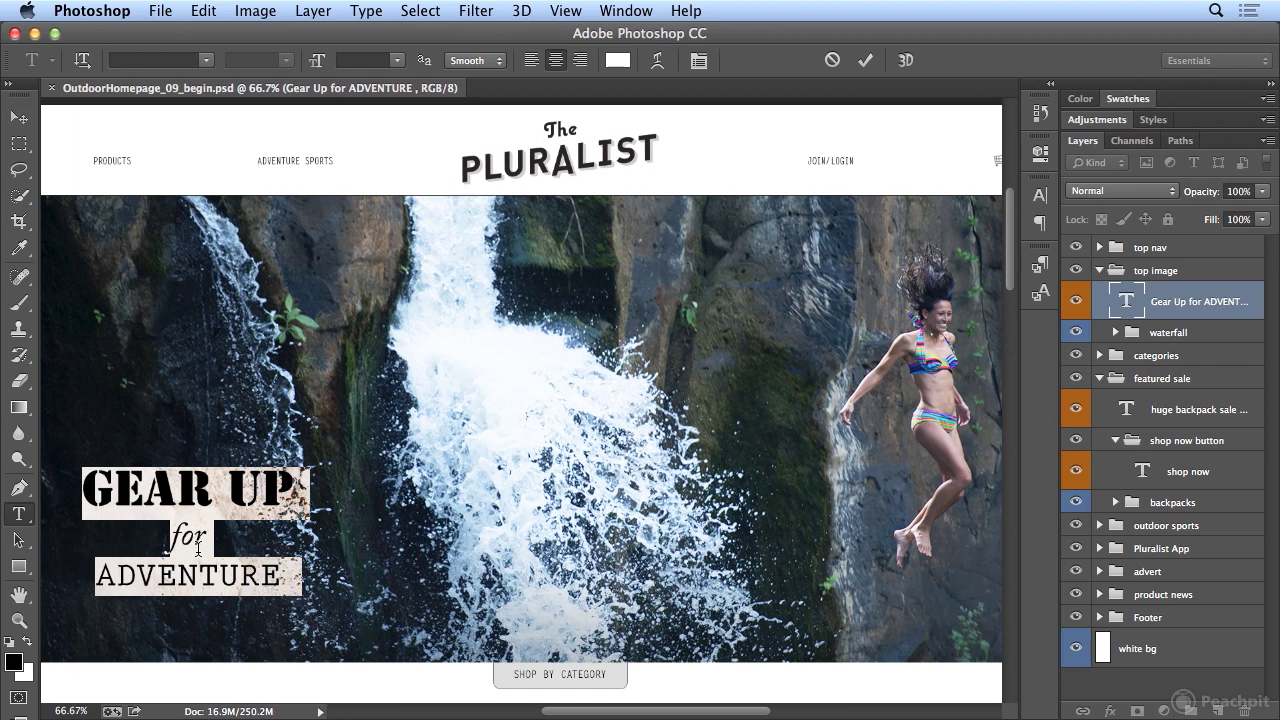
# Loosen the leading of all three headline lines to spread them far apart, then tighten it back to a close spacing.
pyautogui.hotkey('alt', 'Down')
pyautogui.hotkey('alt', 'Down')
pyautogui.hotkey('alt', 'Down')
pyautogui.hotkey('alt', 'Down')
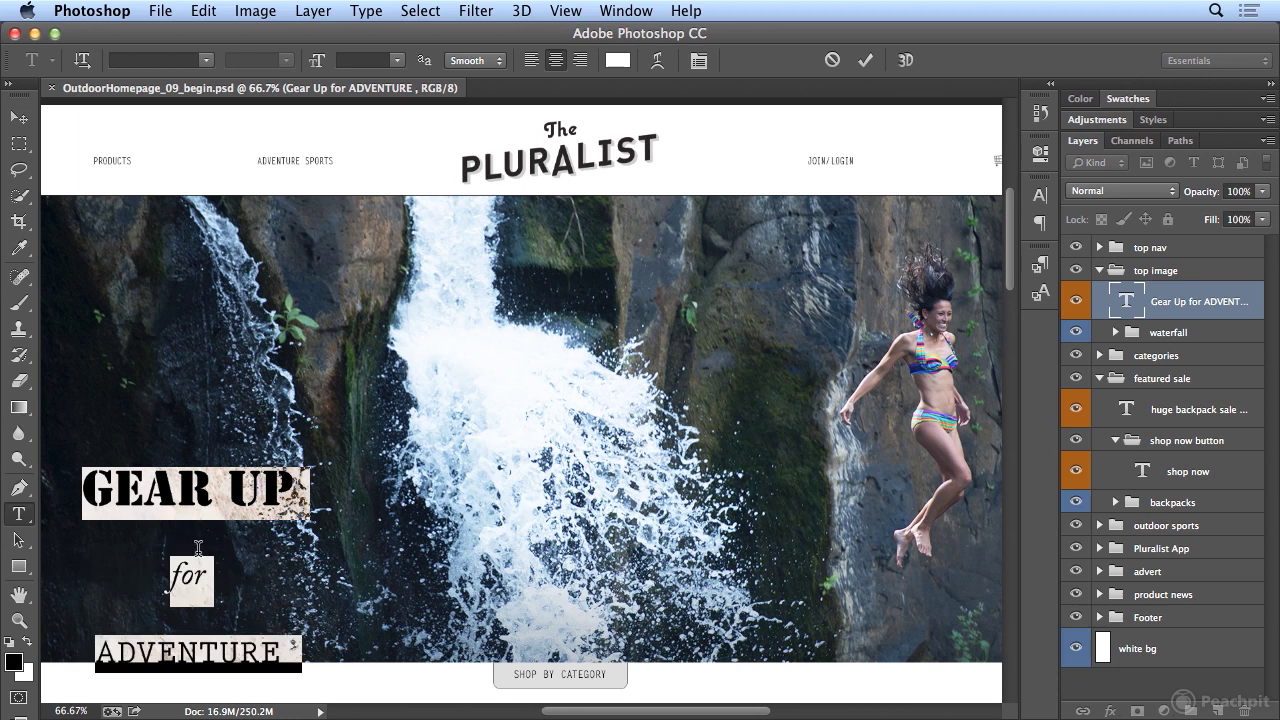
pyautogui.hotkey('alt', 'Up')
pyautogui.hotkey('alt', 'Up')
pyautogui.hotkey('alt', 'Up')
pyautogui.hotkey('alt', 'Up')
pyautogui.hotkey('alt', 'Up')
pyautogui.hotkey('alt', 'Up')
pyautogui.hotkey('alt', 'Up')
pyautogui.hotkey('alt', 'Up')
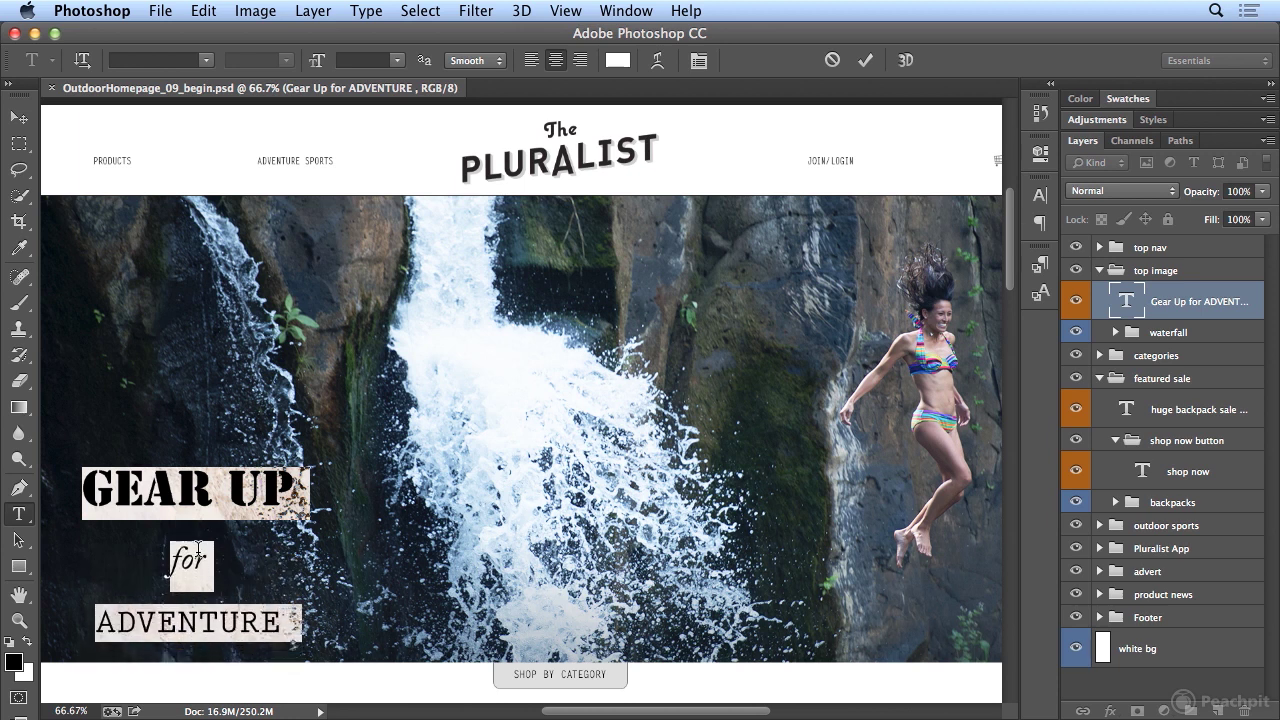
pyautogui.hotkey('alt', 'Up')
pyautogui.hotkey('alt', 'Up')
pyautogui.hotkey('alt', 'Up')
pyautogui.hotkey('alt', 'Up')
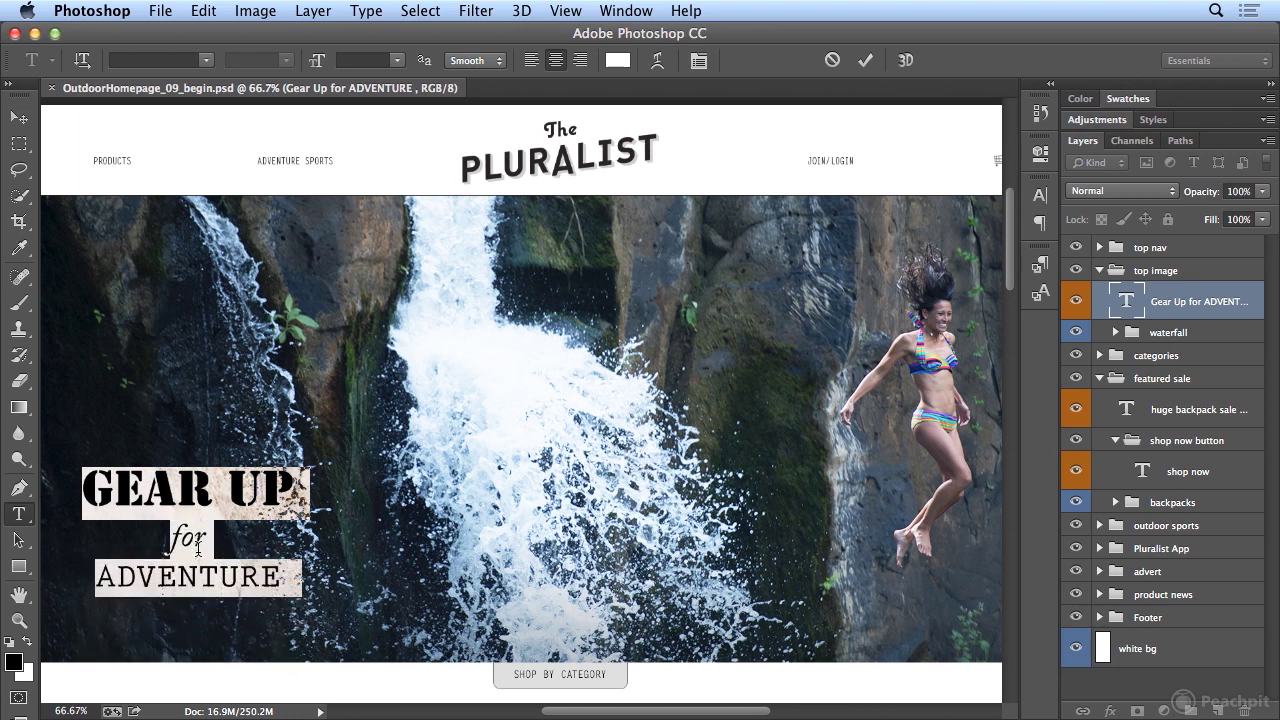
# Tighten the leading of the whole headline until its lines nearly touch, then loosen it back slightly.
pyautogui.hotkey('alt', 'Up')
pyautogui.hotkey('alt', 'Up')
pyautogui.hotkey('alt', 'Up')
pyautogui.hotkey('alt', 'Up')
pyautogui.hotkey('alt', 'Up')
pyautogui.hotkey('alt', 'Up')
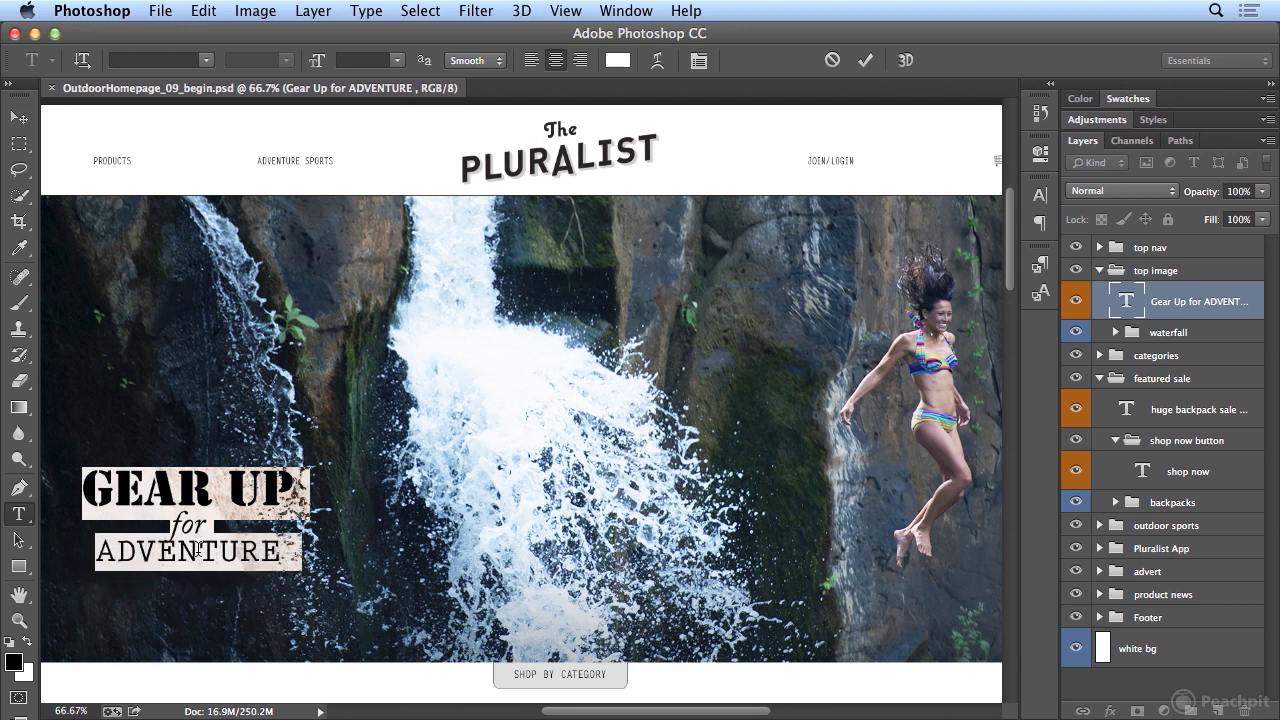
pyautogui.hotkey('alt', 'Down')
pyautogui.hotkey('alt', 'Down')
pyautogui.hotkey('alt', 'Down')
pyautogui.hotkey('alt', 'Down')
pyautogui.hotkey('alt', 'Down')
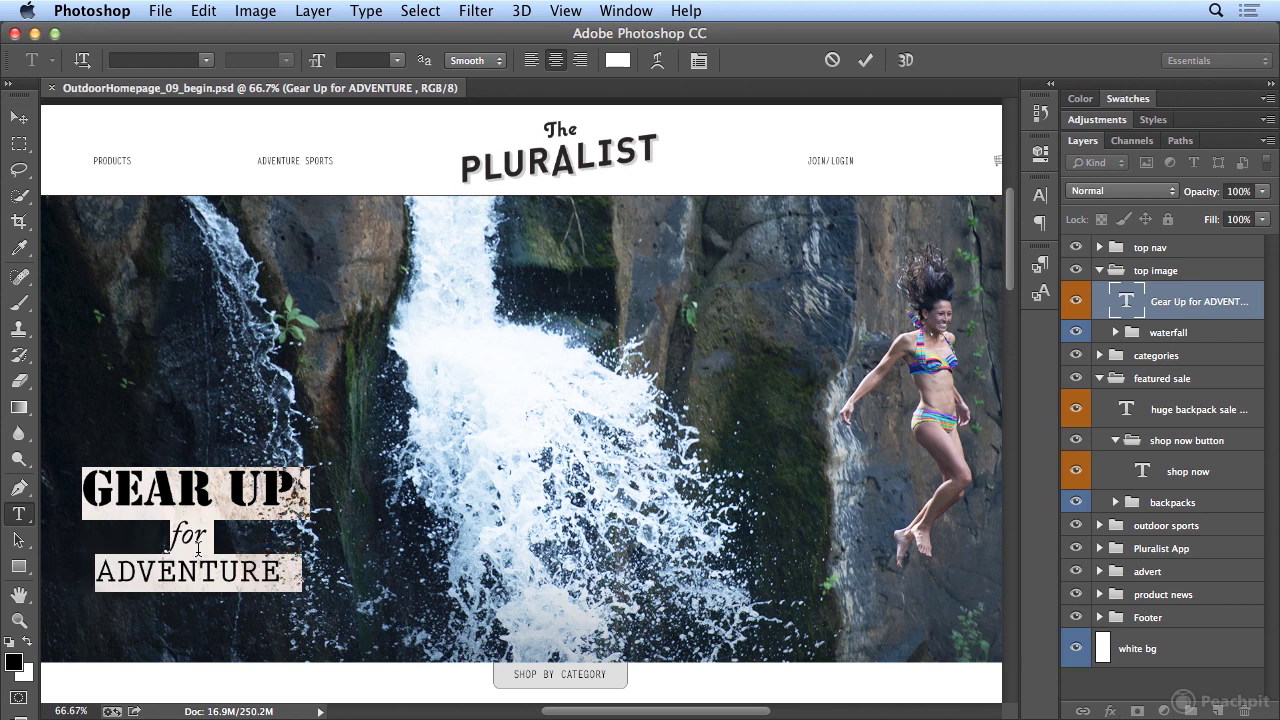
pyautogui.hotkey('alt', 'Down')
pyautogui.hotkey('alt', 'Down')
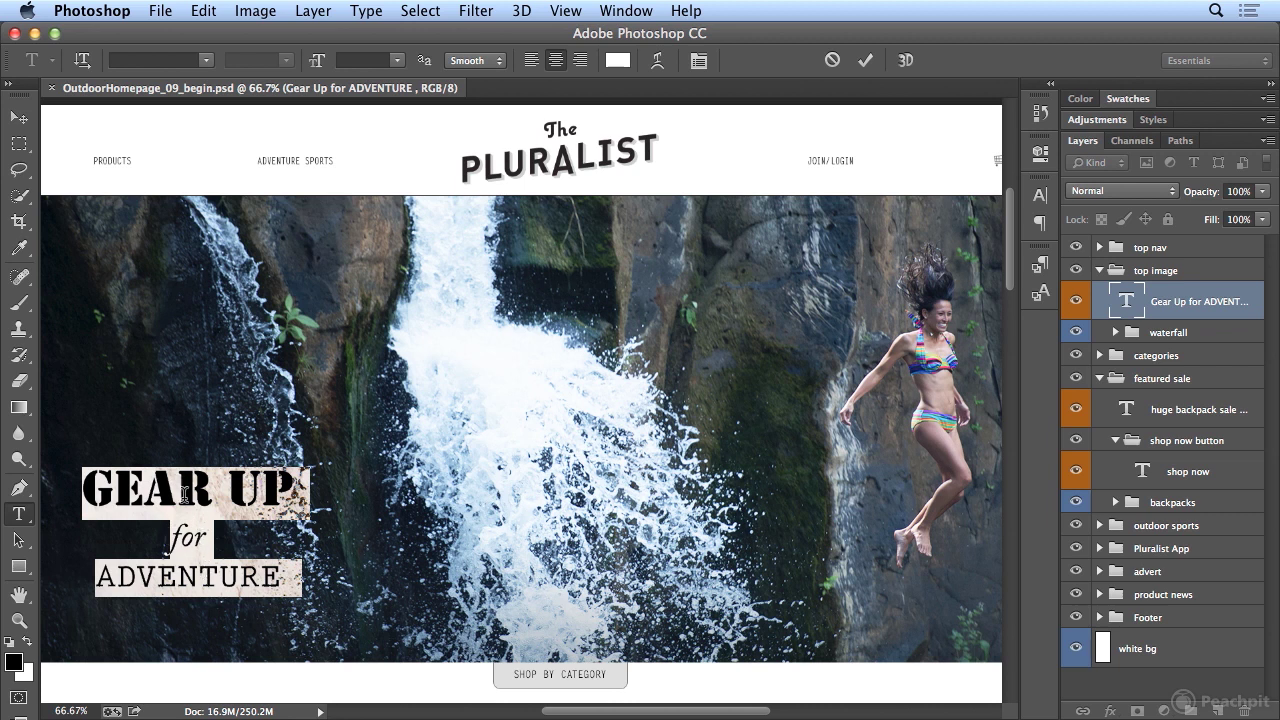
# Tighten the leading of only the "for" line so it sits closer beneath "GEAR UP", then loosen it a little.
pyautogui.doubleClick(186, 537)
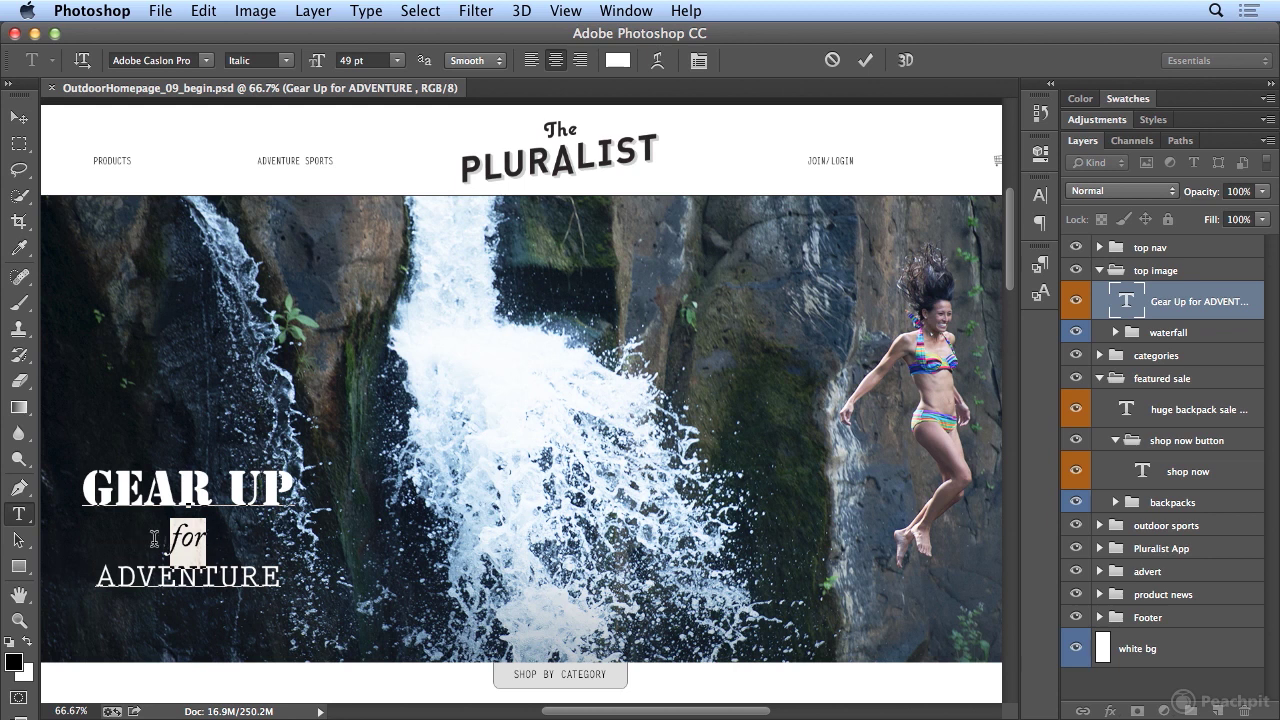
pyautogui.hotkey('alt', 'Up')
pyautogui.hotkey('alt', 'Up')
pyautogui.hotkey('alt', 'Up')
pyautogui.hotkey('alt', 'Up')
pyautogui.hotkey('alt', 'Up')
pyautogui.hotkey('alt', 'Up')
pyautogui.hotkey('alt', 'Up')
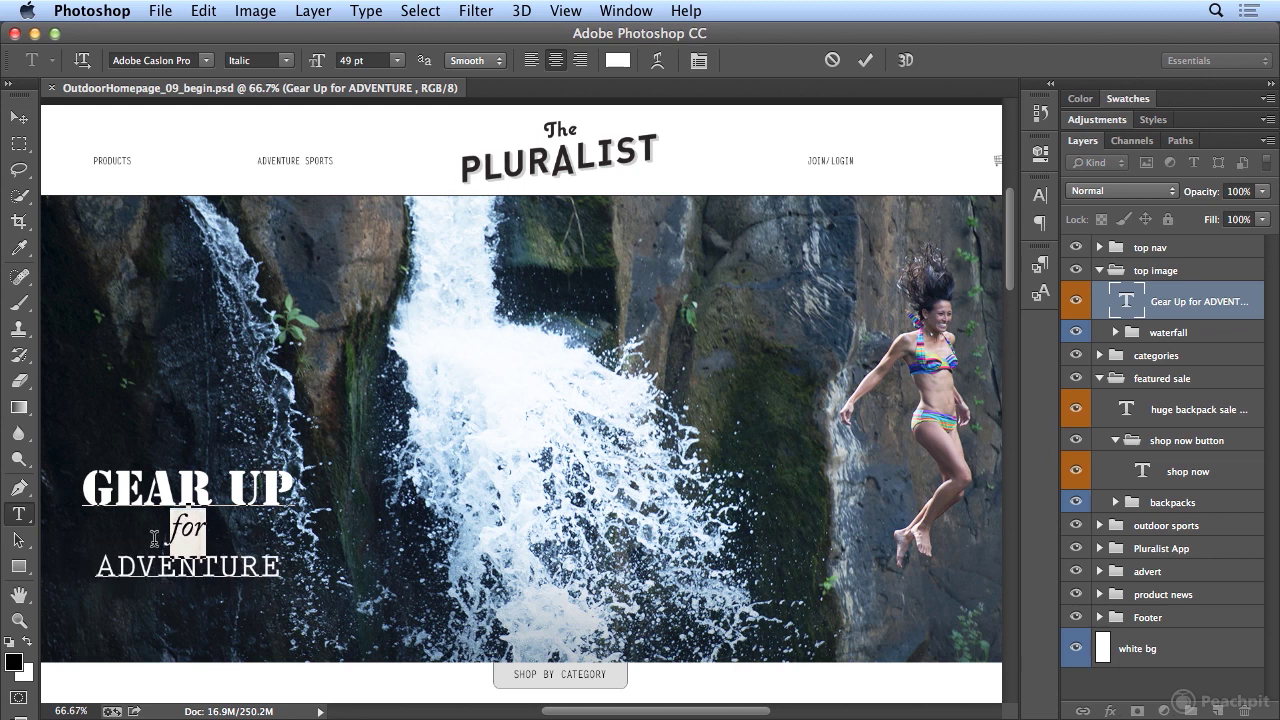
pyautogui.hotkey('alt', 'Down')
pyautogui.hotkey('alt', 'Down')
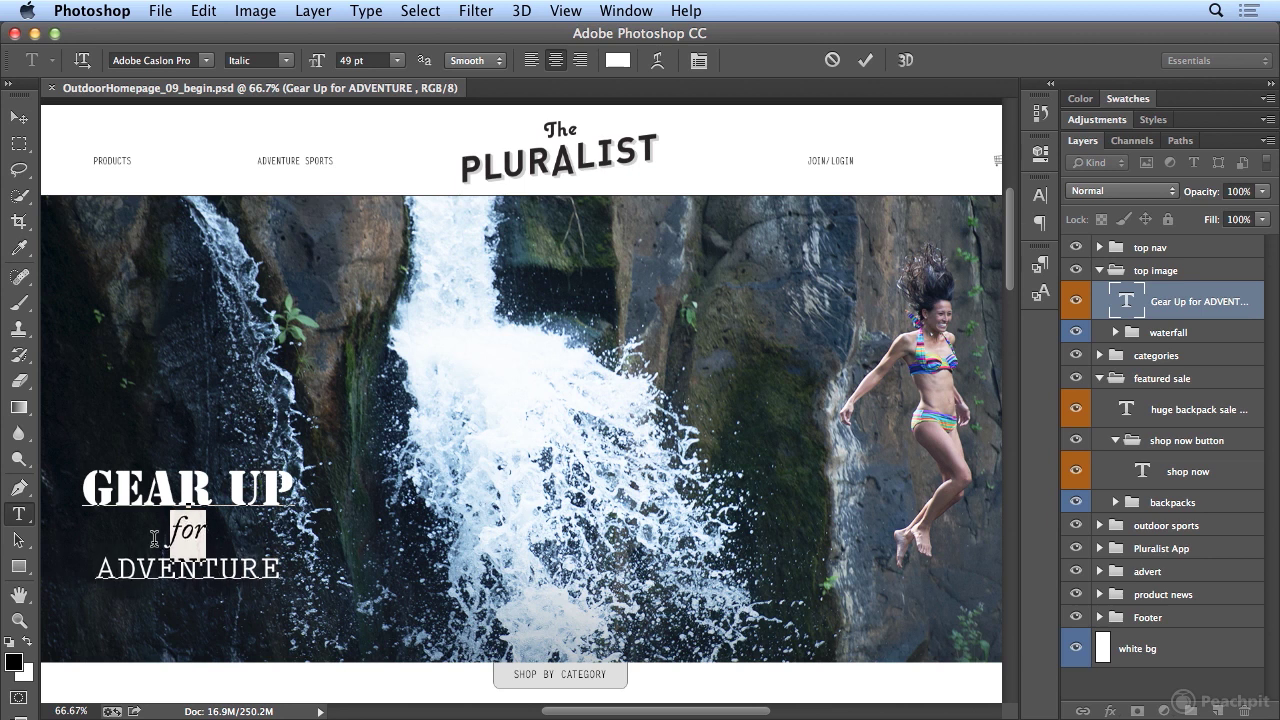
# Spread the tracking of the whole "GEAR UP" line far apart, then tighten it back to a moderately wide letter spacing.
pyautogui.tripleClick(115, 492)
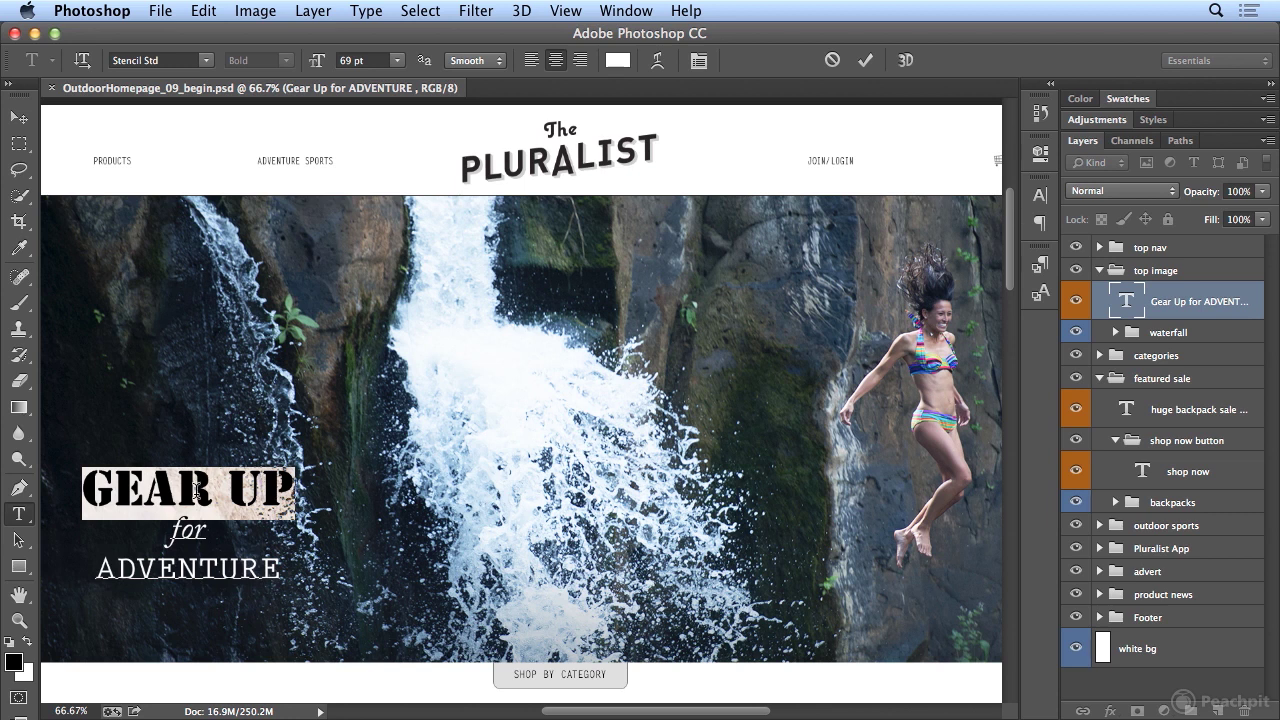
pyautogui.hotkey('alt', 'Right')
pyautogui.hotkey('alt', 'Right')
pyautogui.hotkey('alt', 'Right')
pyautogui.hotkey('alt', 'Right')
pyautogui.hotkey('alt', 'Right')
pyautogui.hotkey('alt', 'Right')
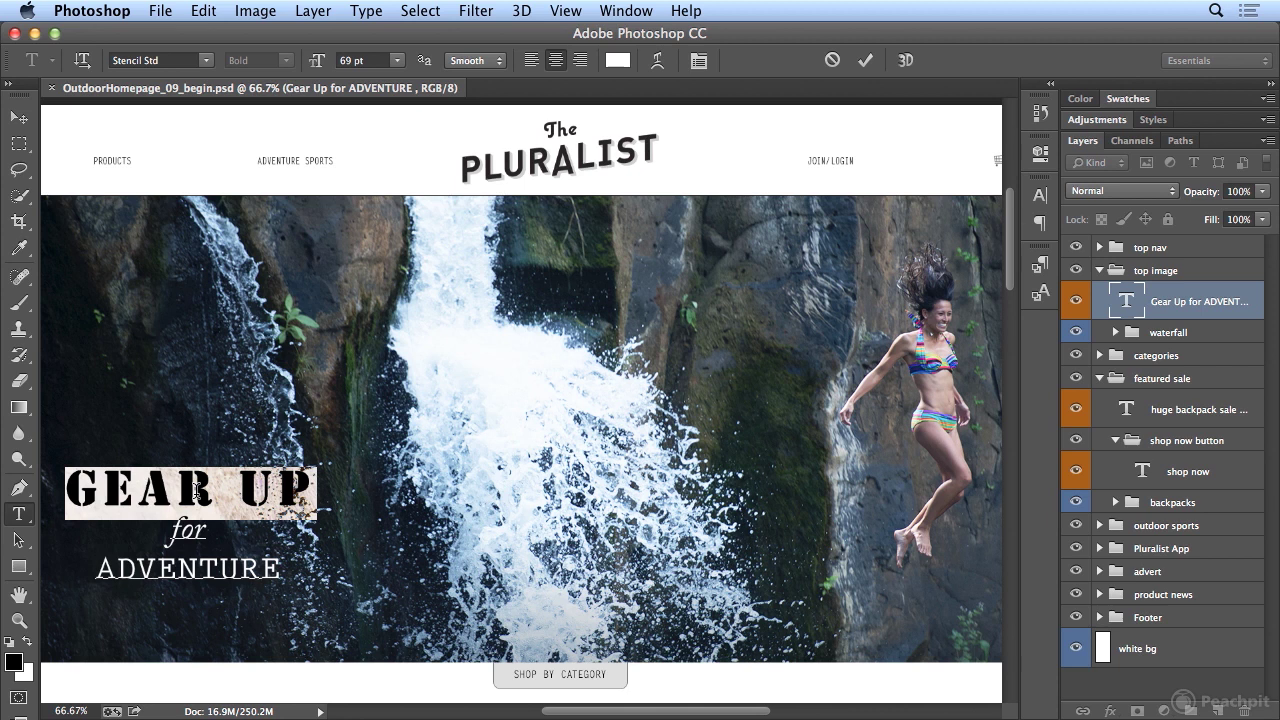
pyautogui.hotkey('alt', 'Right')
pyautogui.hotkey('alt', 'Right')
pyautogui.hotkey('alt', 'Right')
pyautogui.hotkey('alt', 'Right')
pyautogui.hotkey('alt', 'Right')
pyautogui.hotkey('alt', 'Right')
pyautogui.hotkey('alt', 'Right')
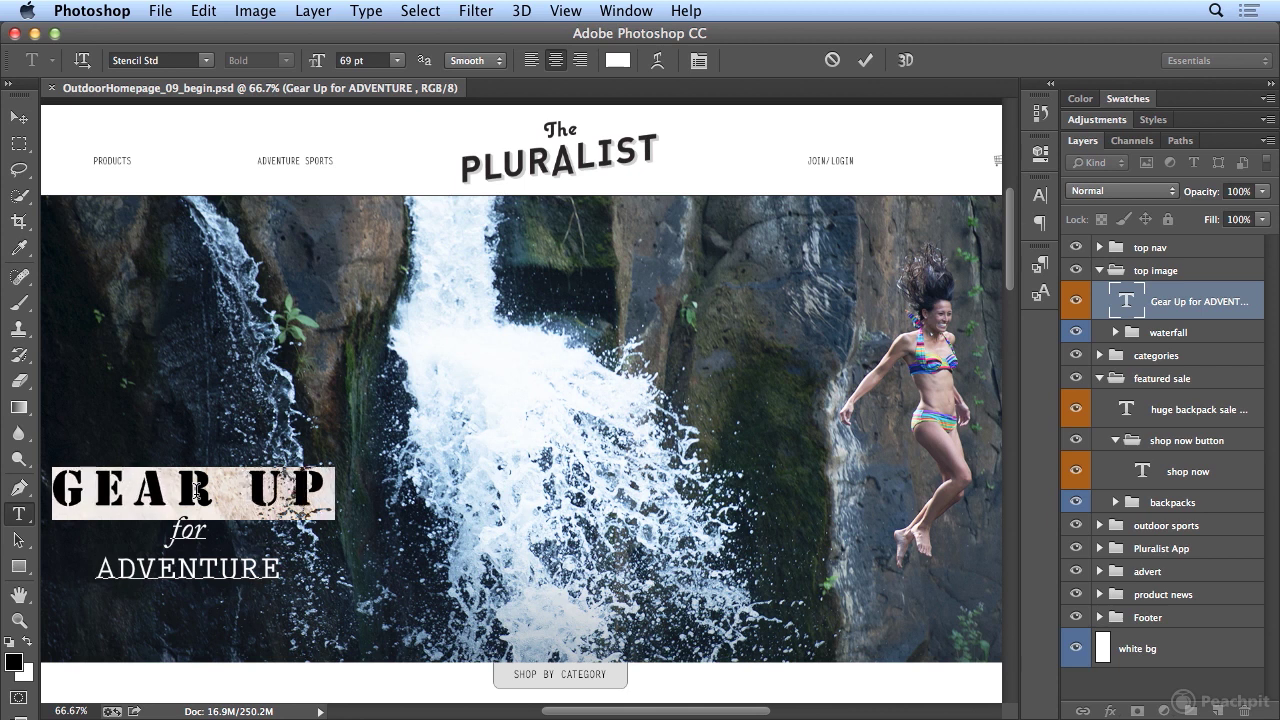
pyautogui.hotkey('alt', 'Left')
pyautogui.hotkey('alt', 'Left')
pyautogui.hotkey('alt', 'Left')
pyautogui.hotkey('alt', 'Left')
pyautogui.hotkey('alt', 'Left')
pyautogui.hotkey('alt', 'Left')
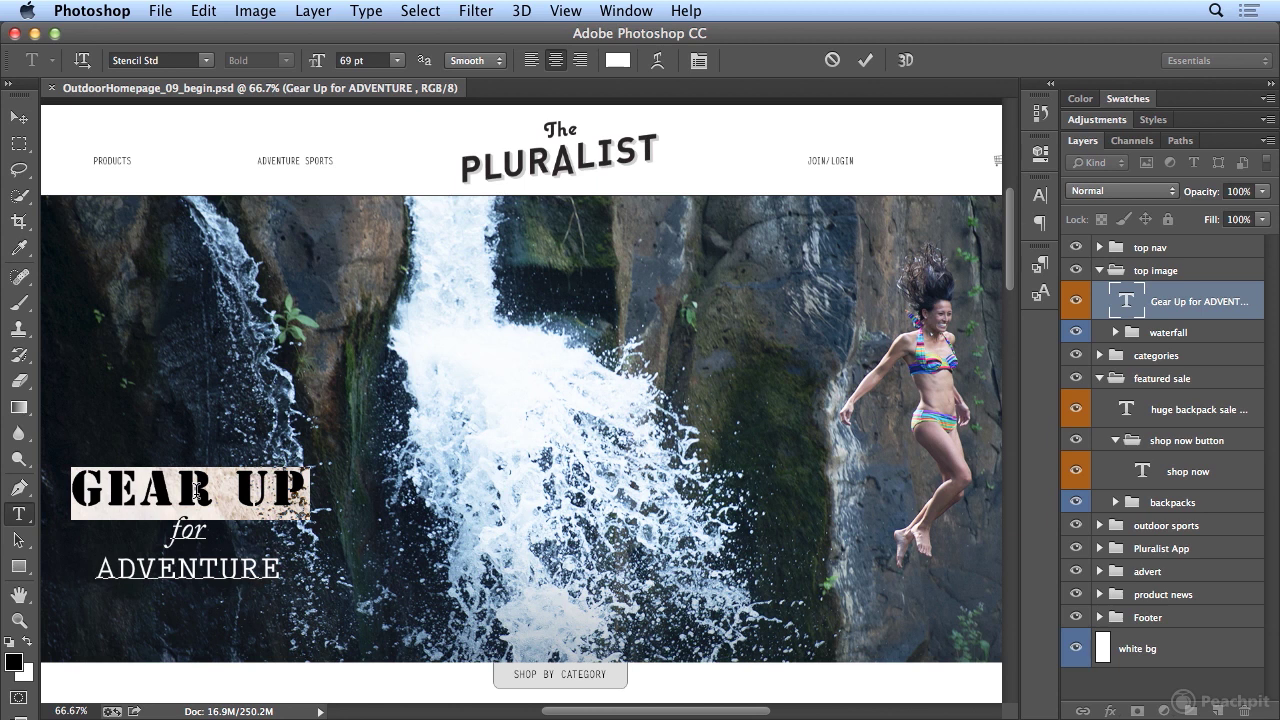
# Enlarge "ADVENTURE" to 62.22 pt to match the width of "GEAR UP", then loosen its leading slightly to lower it.
pyautogui.click(185, 530)
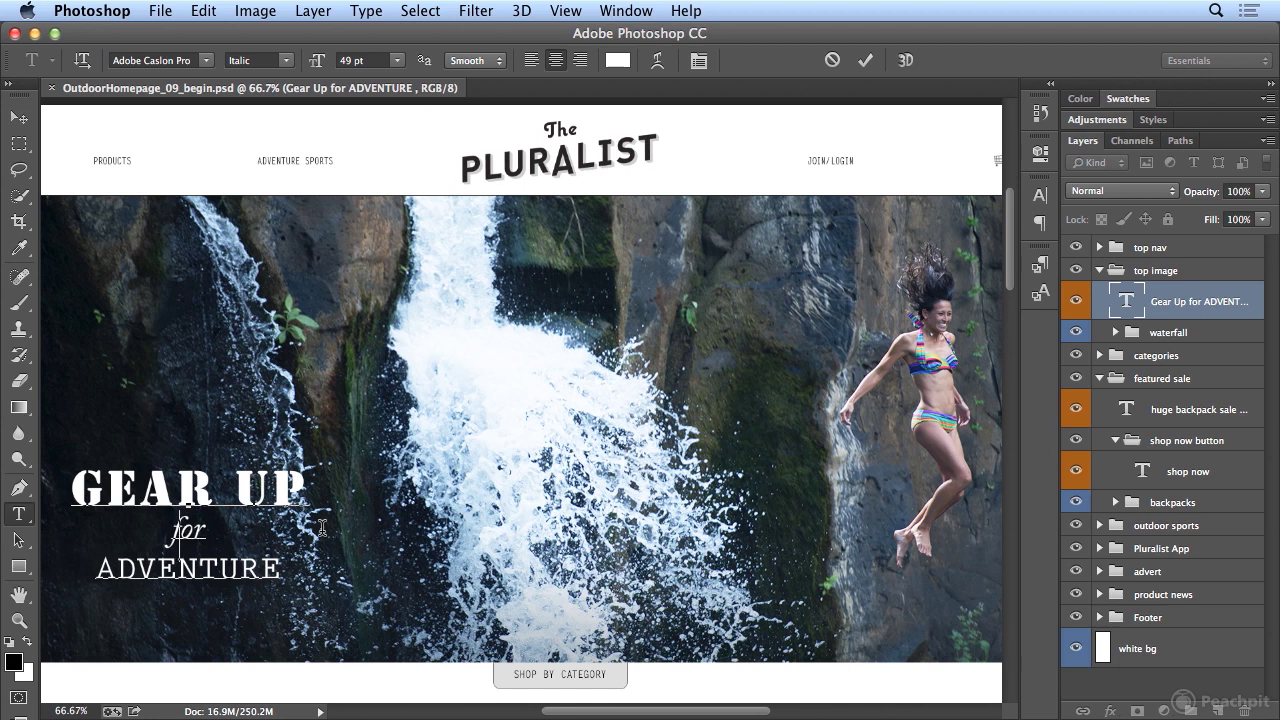
pyautogui.press('Right')
pyautogui.doubleClick(218, 569)
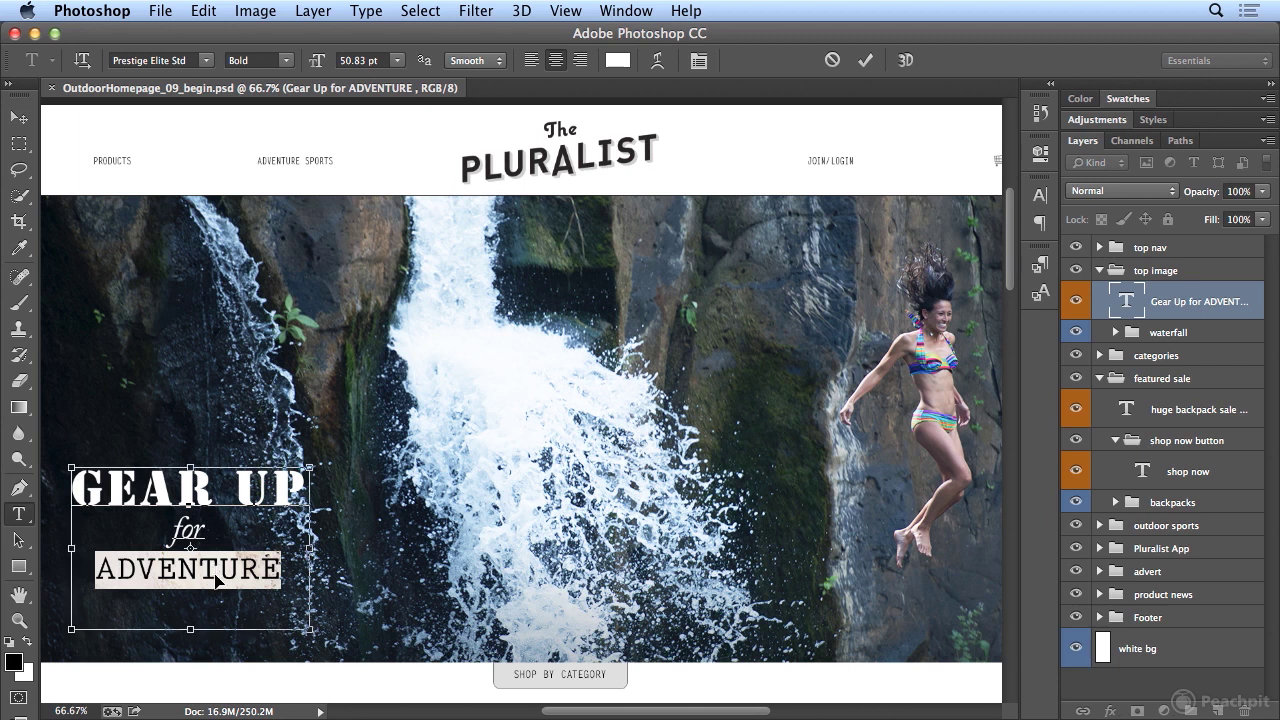
pyautogui.press('super+shift+period')
pyautogui.press('super+shift+period')
pyautogui.press('super+shift+period')
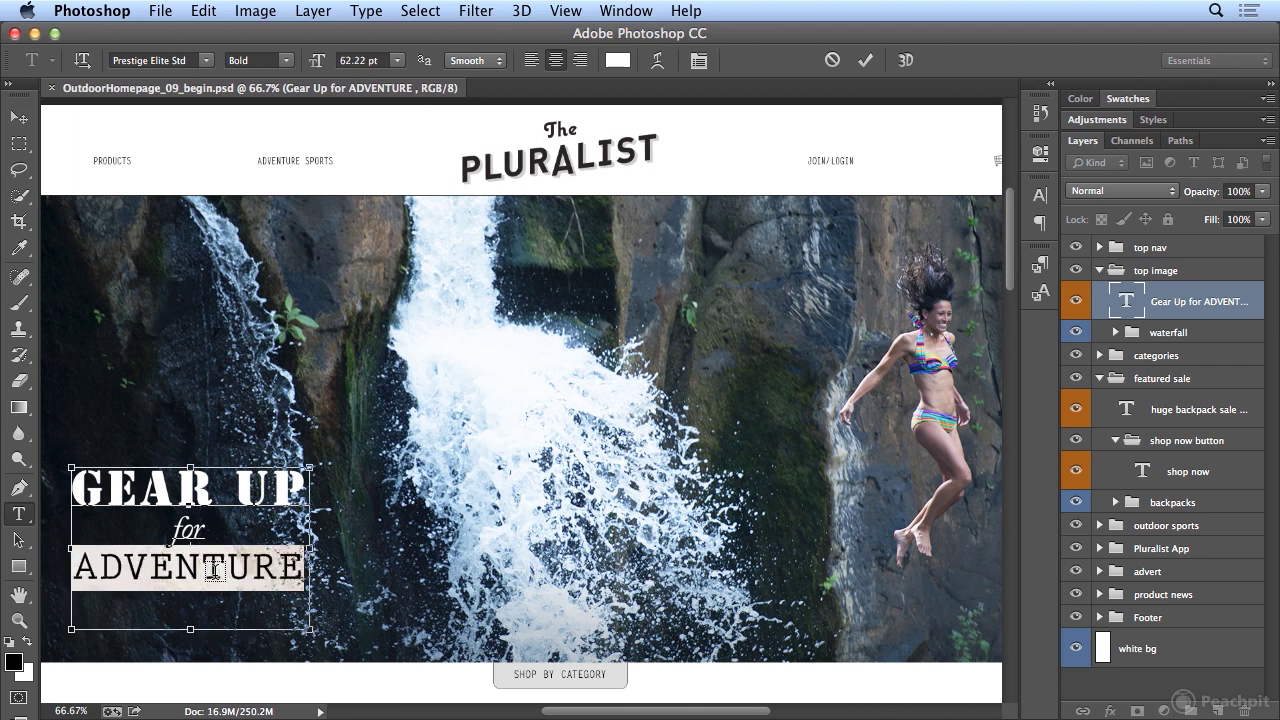
pyautogui.hotkey('alt', 'Down')
pyautogui.hotkey('alt', 'Down')
pyautogui.hotkey('alt', 'Down')
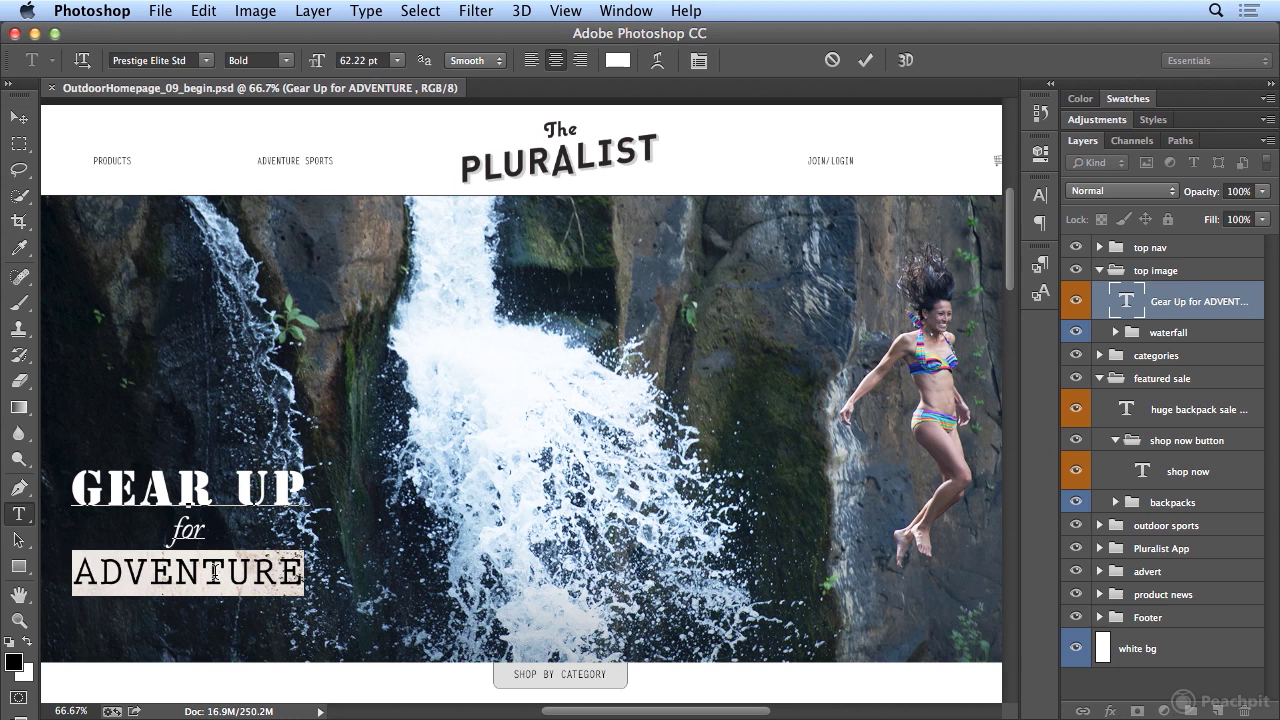
# Try left and right alignment on the whole headline, cycling through them twice and returning to centred alignment.
pyautogui.hotkey('ctrl', 'a')
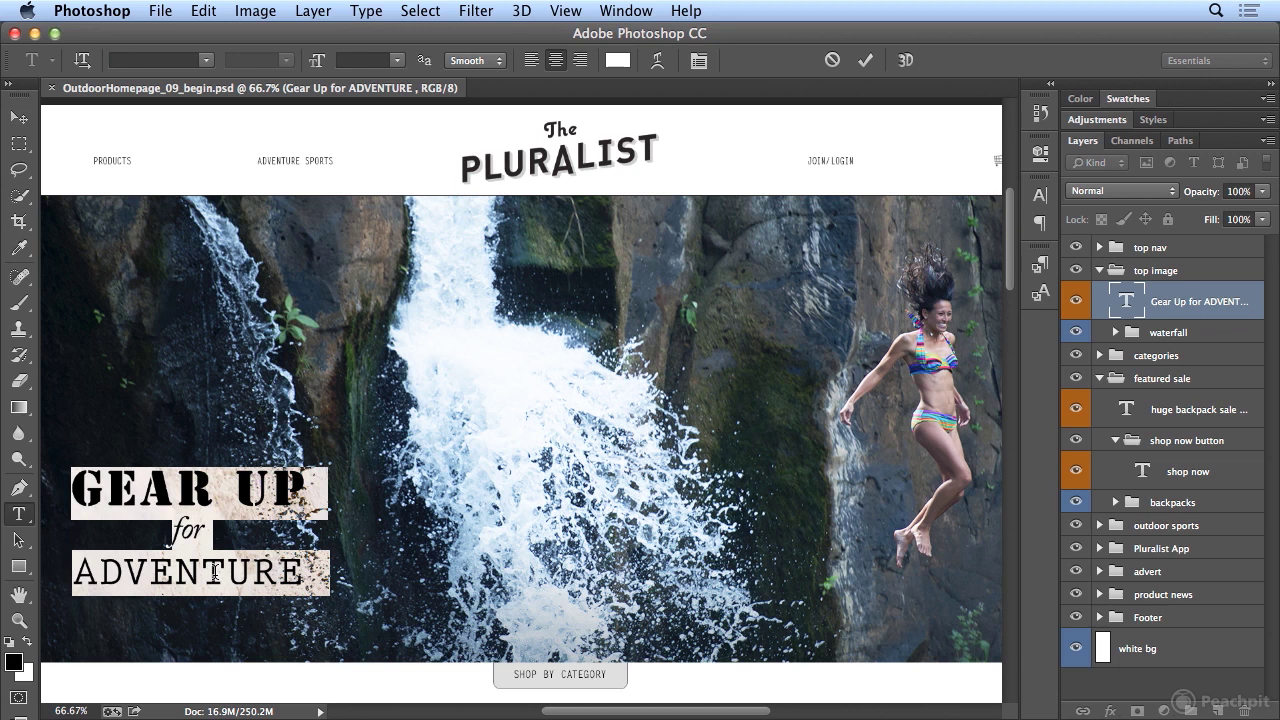
pyautogui.hotkey('ctrl', 'shift', 'l')
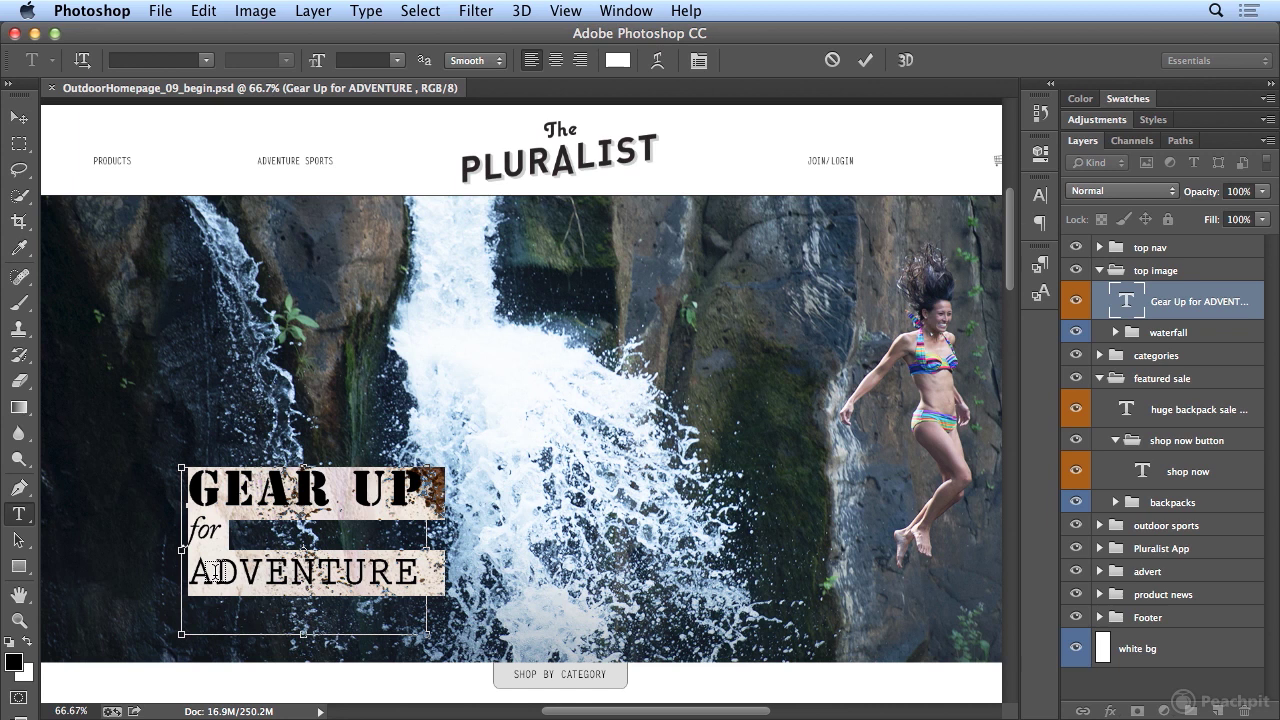
pyautogui.hotkey('ctrl', 'shift', 'r')
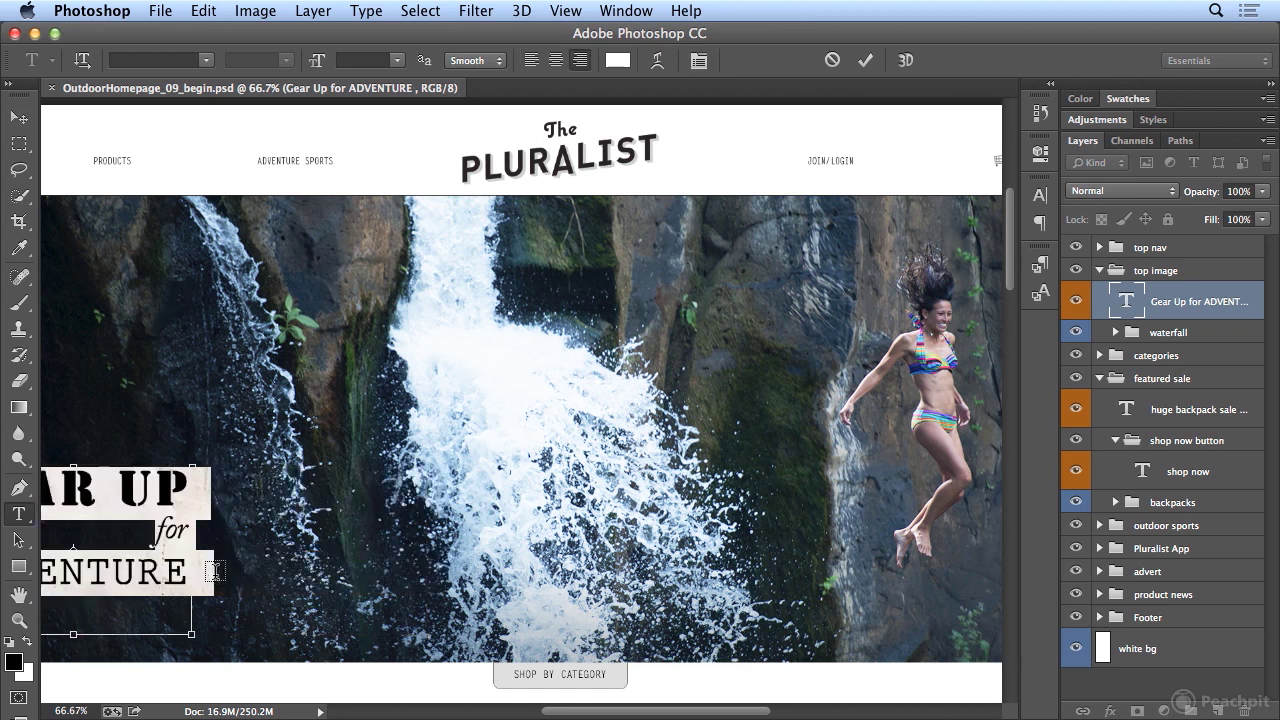
pyautogui.hotkey('ctrl', 'shift', 'c')
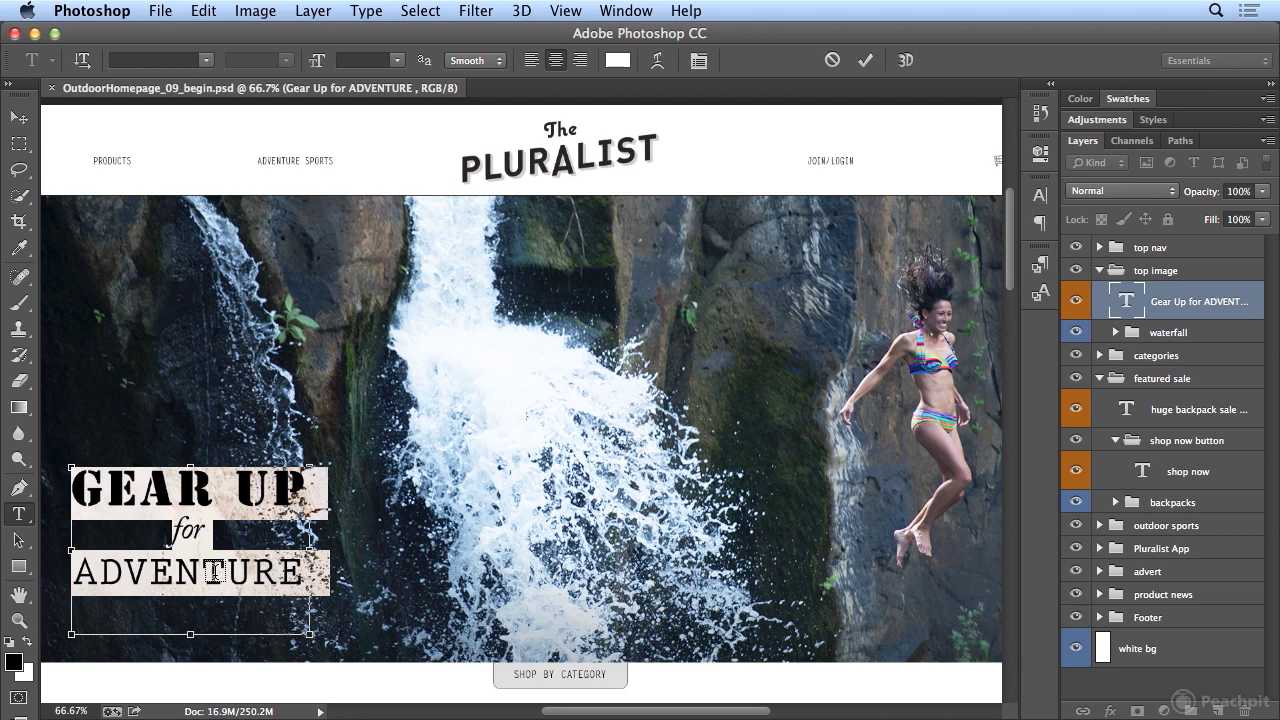
pyautogui.hotkey('ctrl', 'shift', 'l')
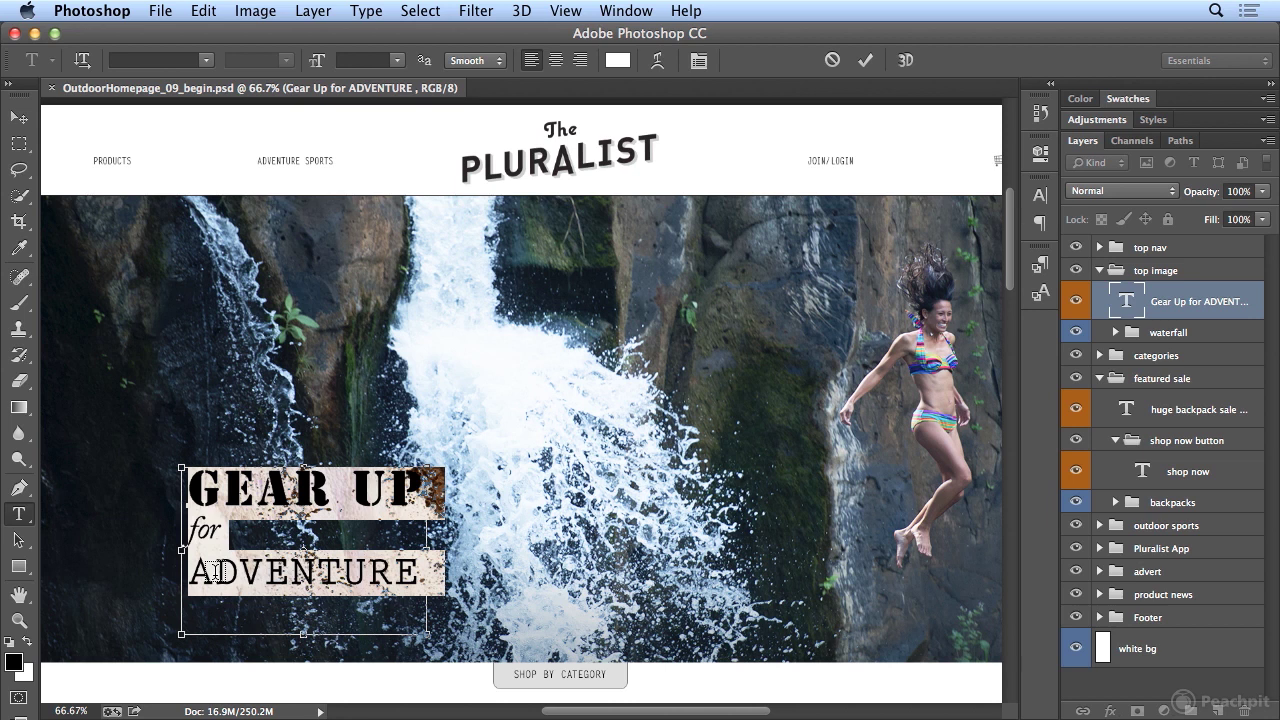
pyautogui.hotkey('ctrl', 'shift', 'r')
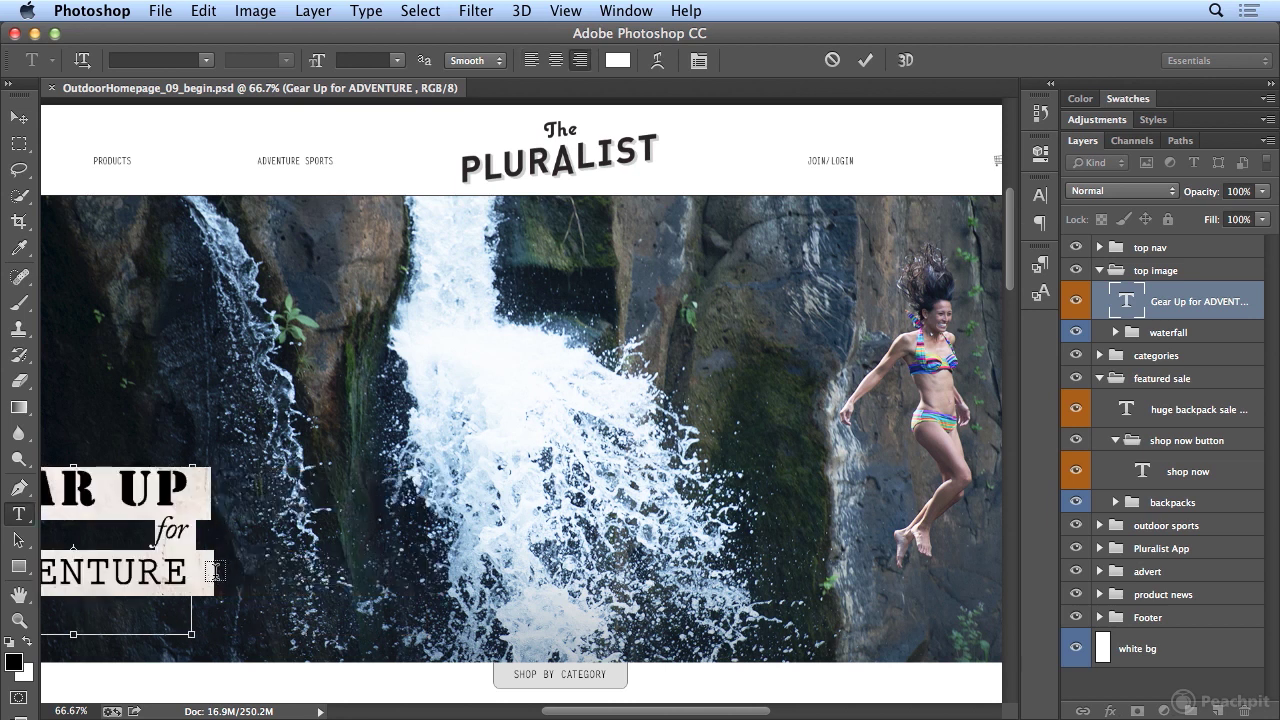
pyautogui.hotkey('ctrl', 'shift', 'c')
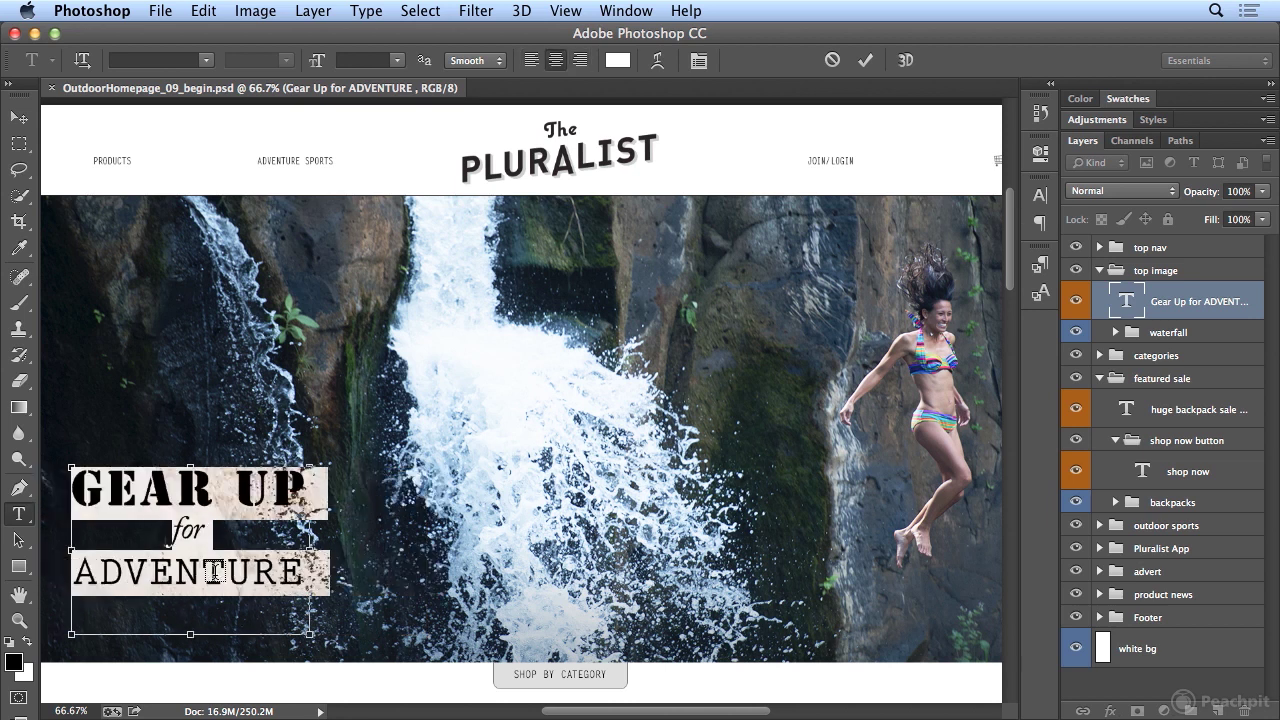
pyautogui.hotkey('ctrl', 'h')
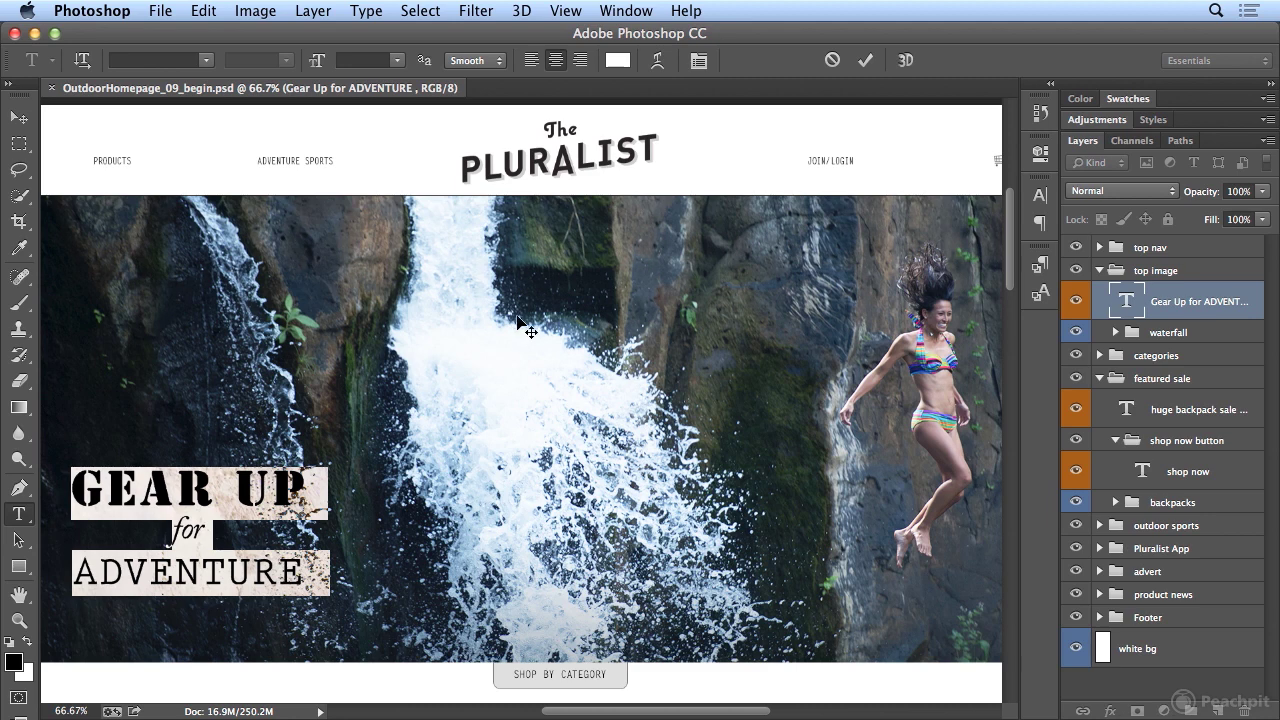
# Try a rounded rectangle about 322 by 176 px with 10 px corners around the backpack sale text, then undo it.
pyautogui.moveTo(1005, 263); pyautogui.dragTo(1006, 343)
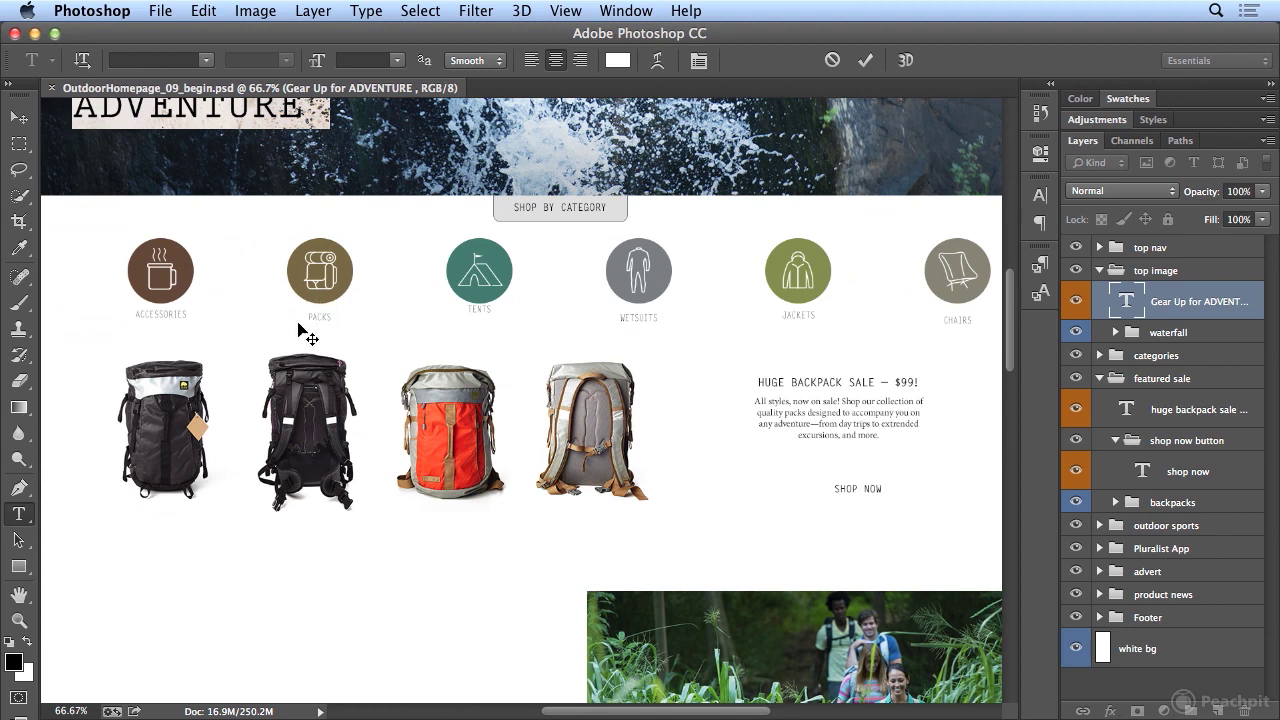
pyautogui.click(19, 566)
pyautogui.moveTo(19, 566); pyautogui.dragTo(134, 588)
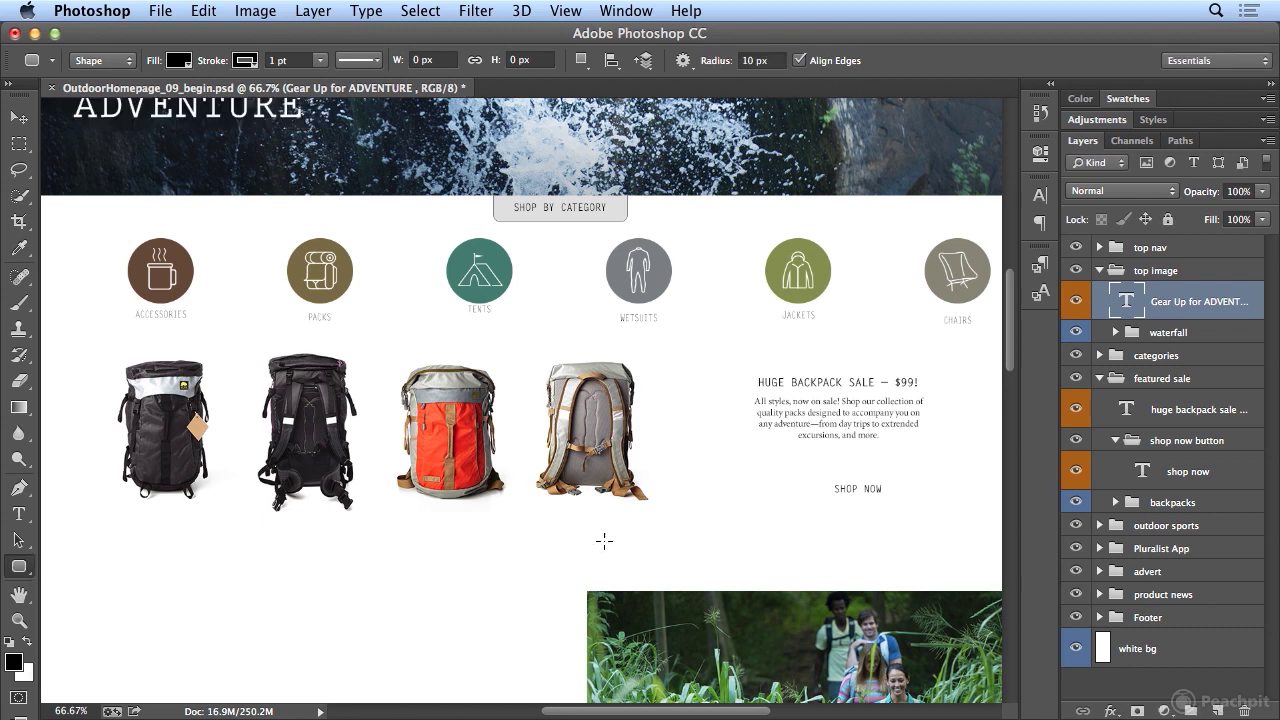
pyautogui.moveTo(730, 361)
pyautogui.mouseDown()
pyautogui.moveTo(801, 434)
pyautogui.moveTo(944, 477)
pyautogui.mouseUp()
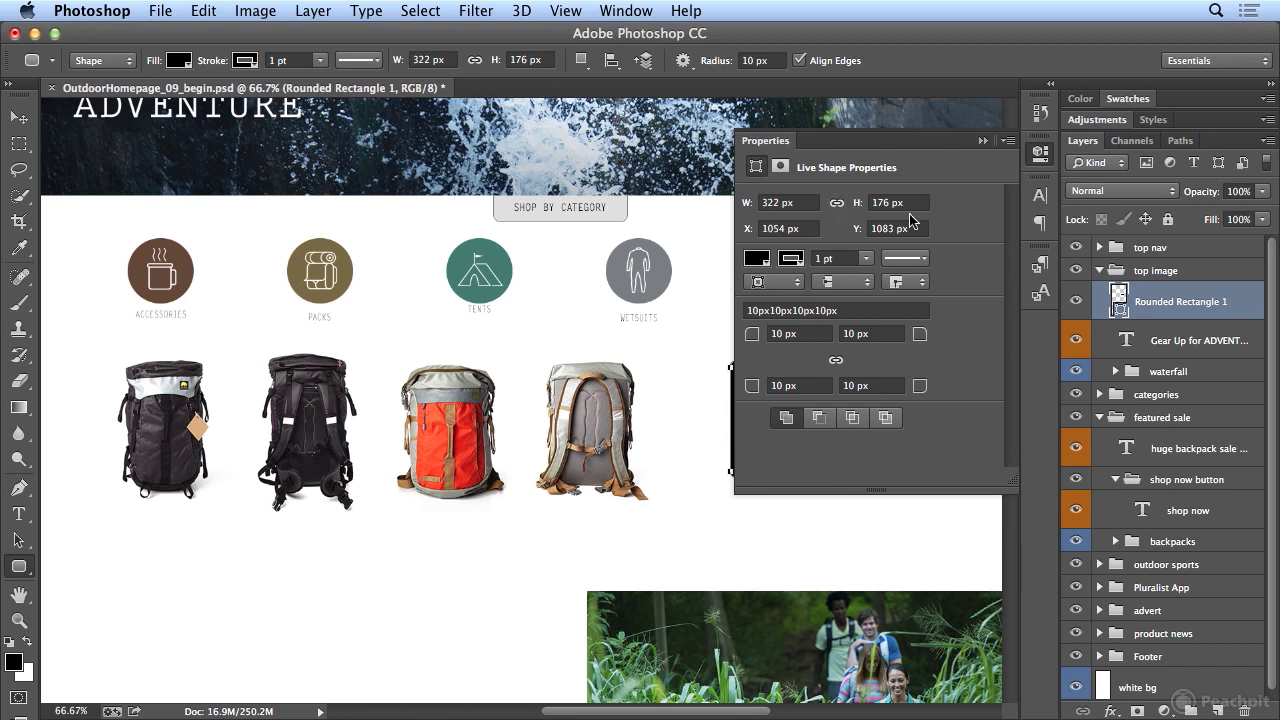
pyautogui.press('super+z')
pyautogui.click(1040, 155)
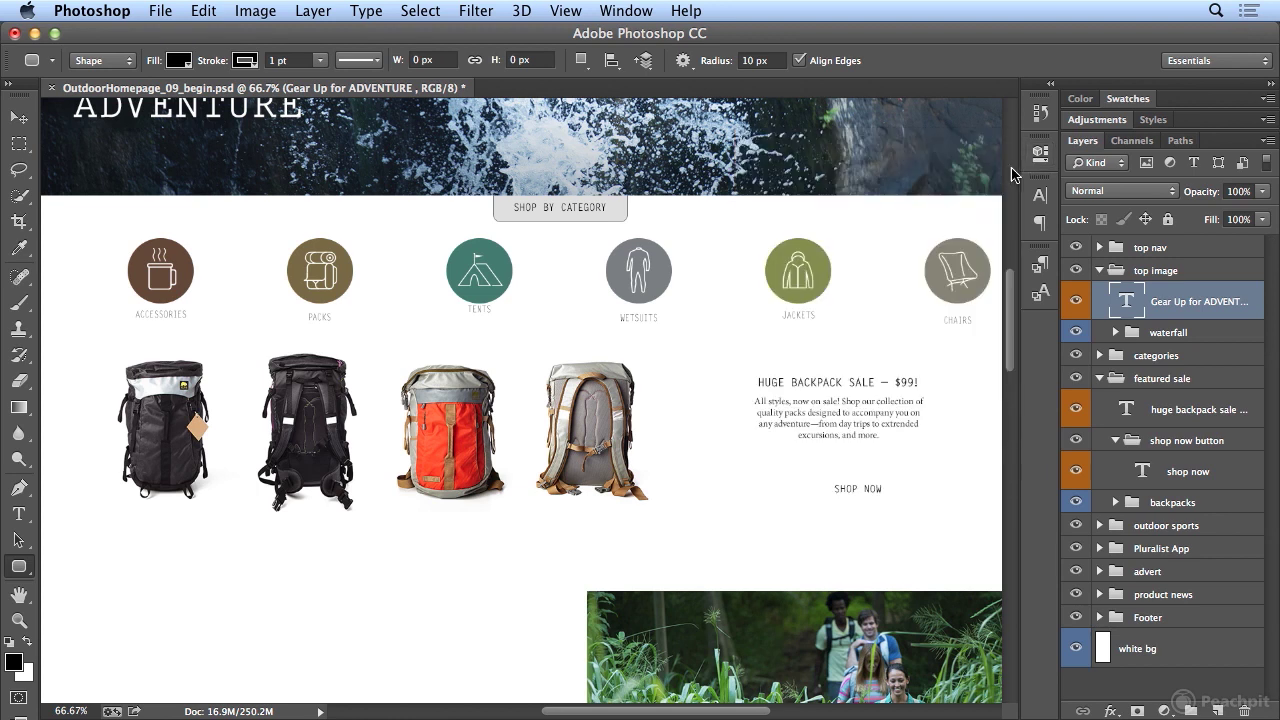
# Try a plain 200 by 40 px rectangle near the backpack sale text, then delete it.
pyautogui.click(18, 566)
pyautogui.click(90, 560)
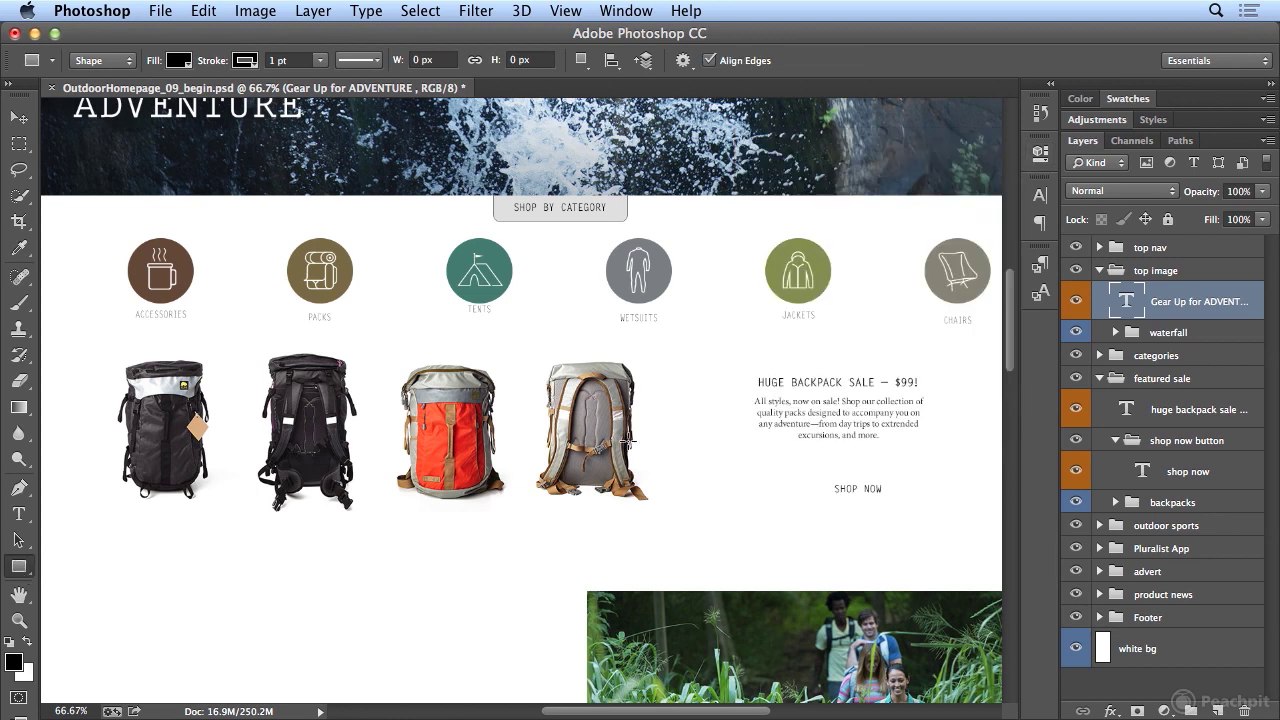
pyautogui.moveTo(729, 363); pyautogui.dragTo(762, 363)
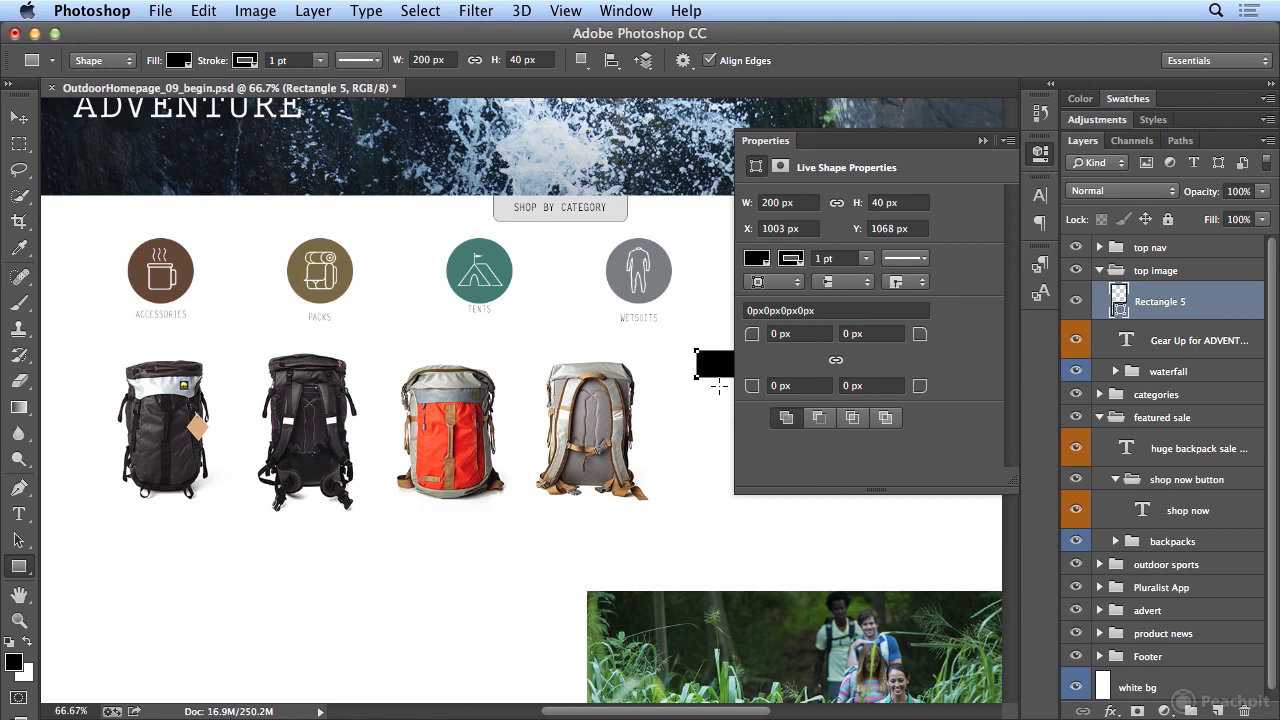
pyautogui.press('Delete')
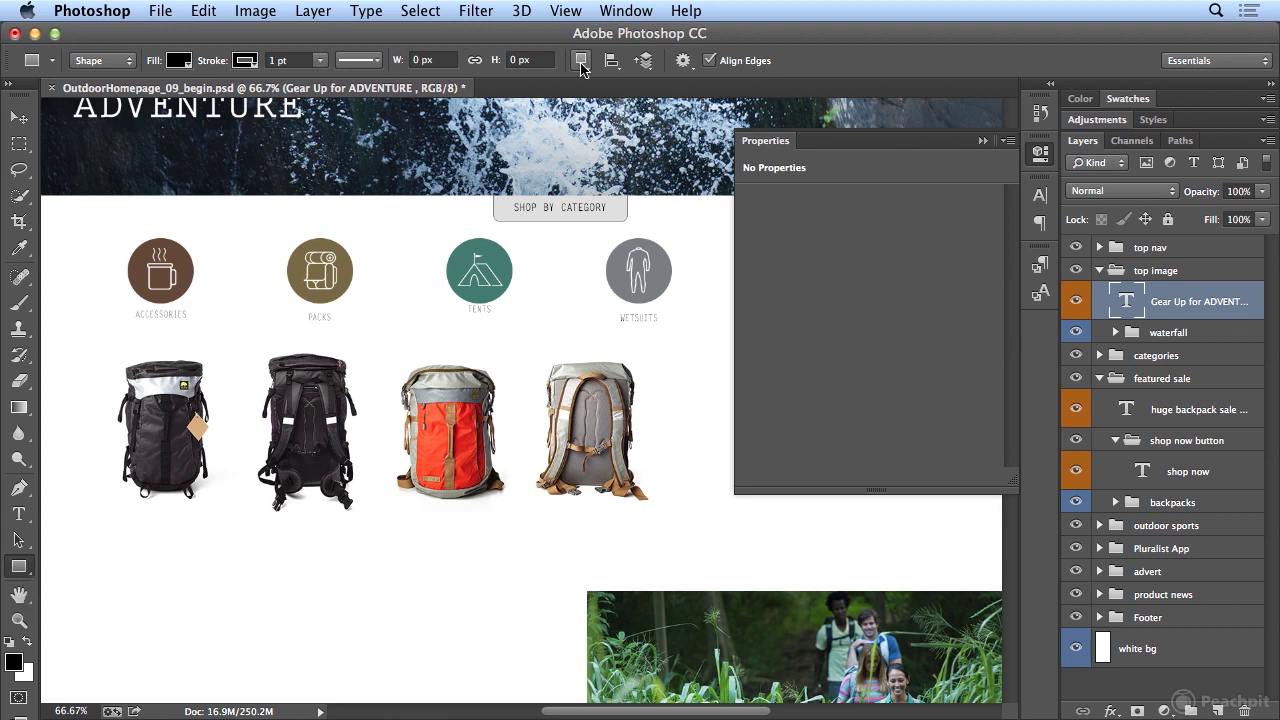
# Set the Rectangle tool to Unconstrained sizing and turn off drawing from the center.
pyautogui.click(683, 60)
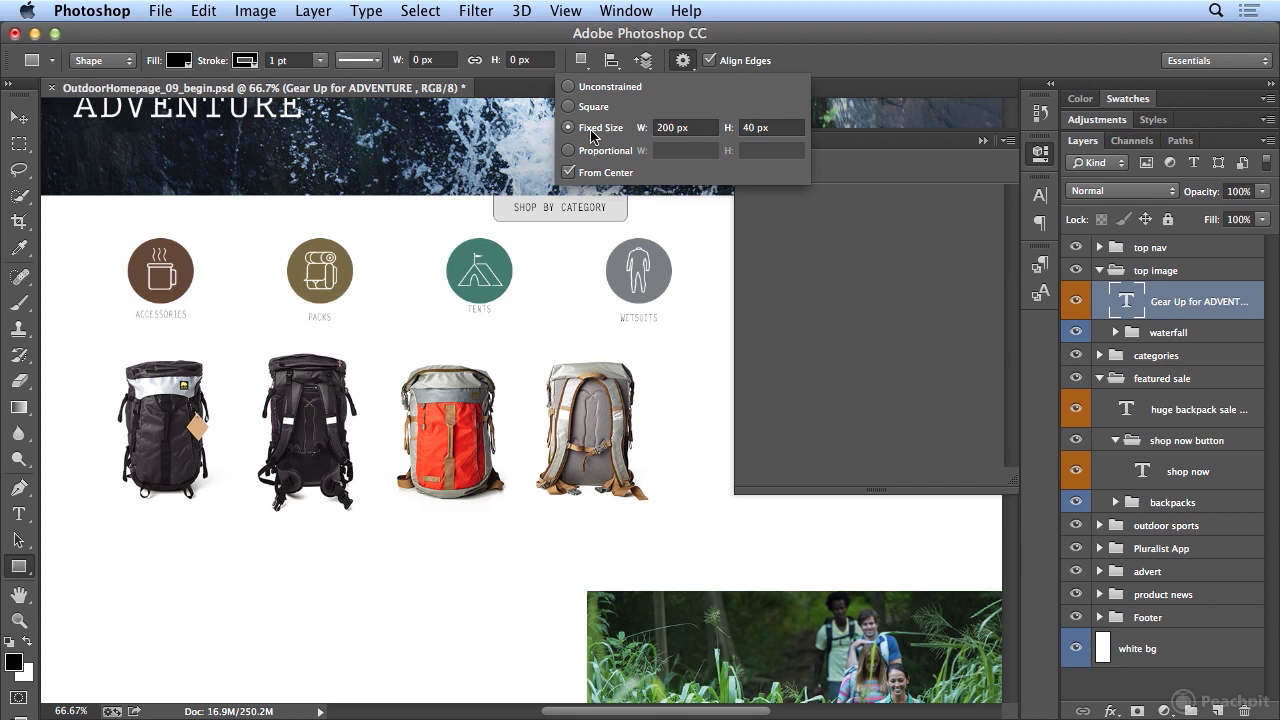
pyautogui.click(568, 88)
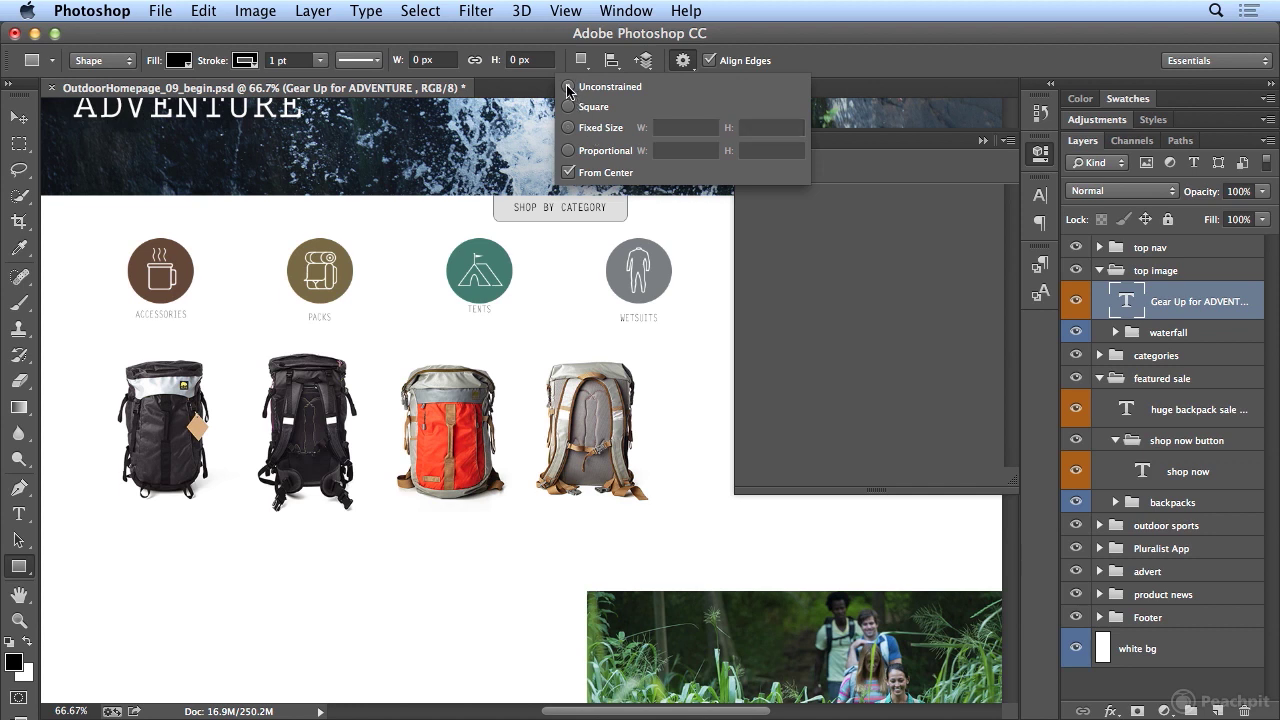
pyautogui.click(575, 176)
pyautogui.click(1040, 156)
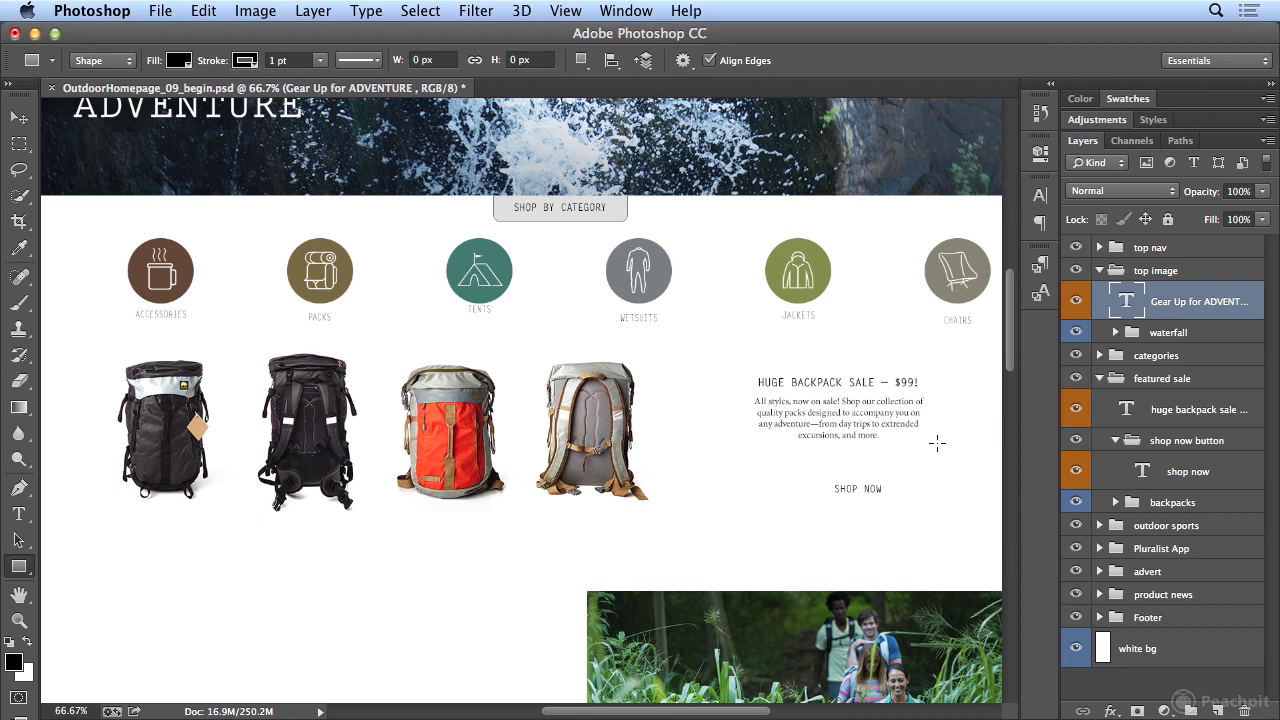
# Draw a rounded rectangle about 375 by 250 px with 10 px corners around the backpack sale text, layered directly above the backpacks group.
pyautogui.click(1076, 502)
pyautogui.click(1076, 502)
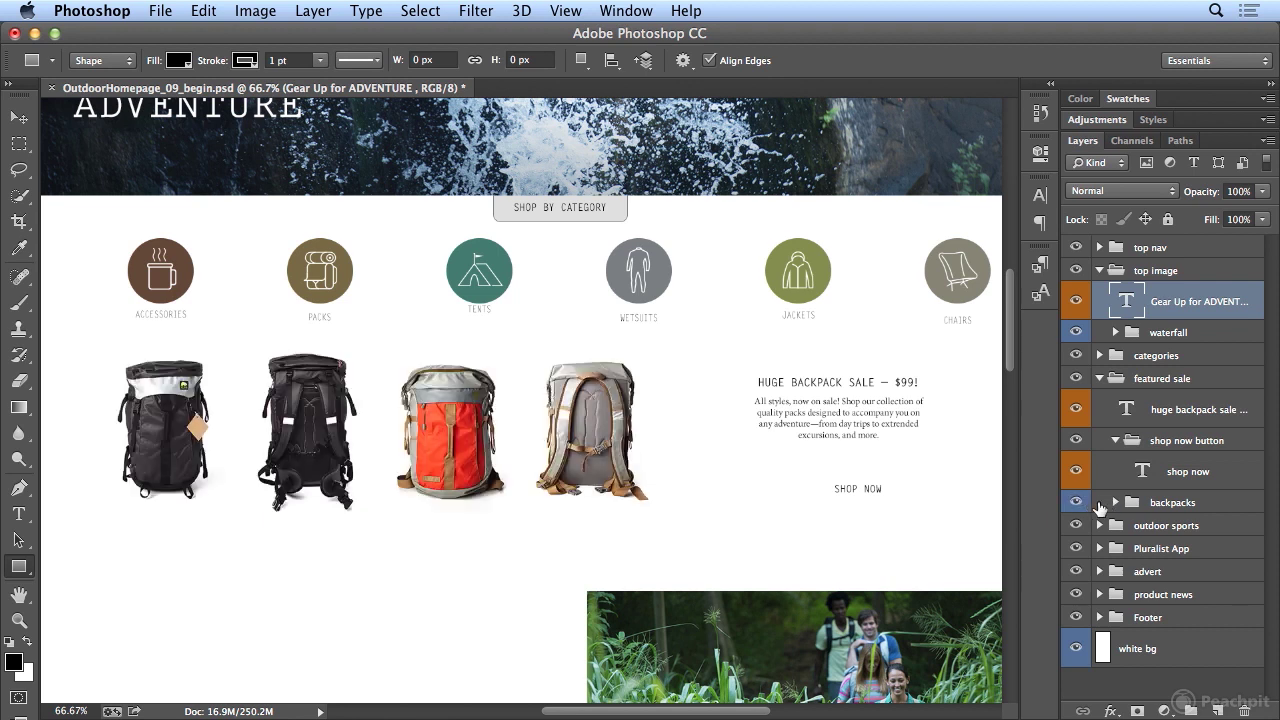
pyautogui.click(1162, 506)
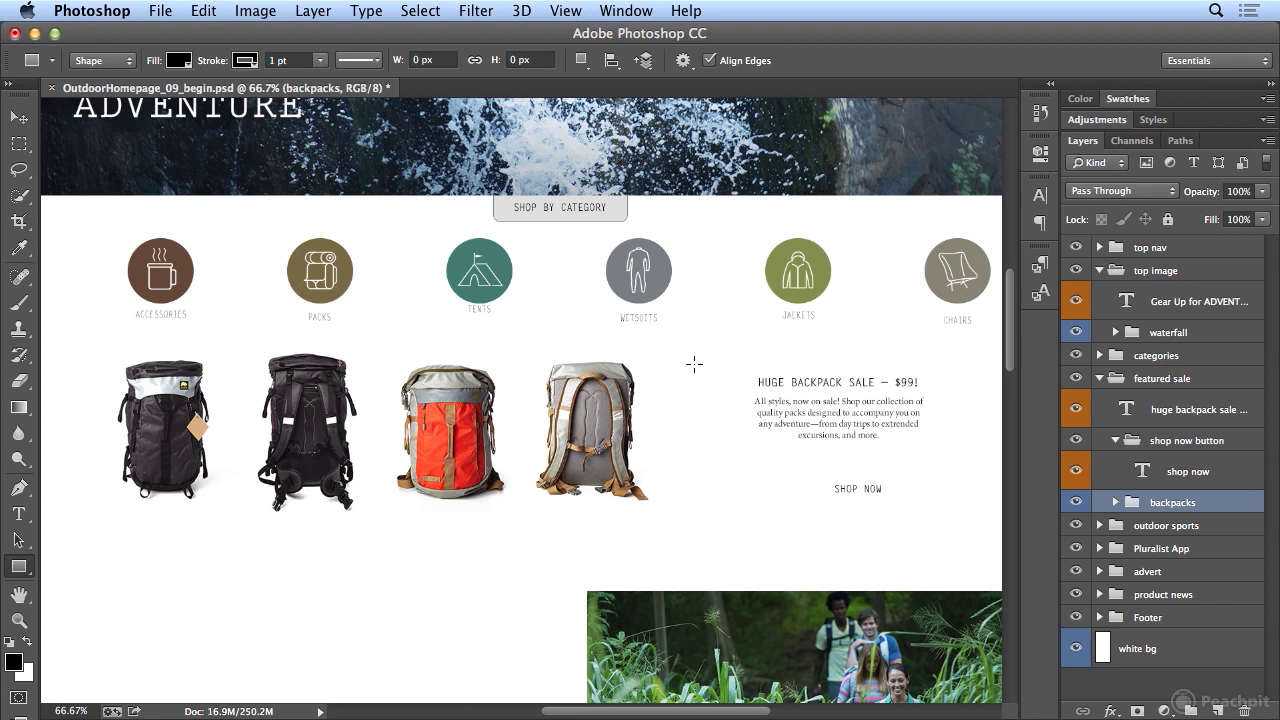
pyautogui.click(18, 566)
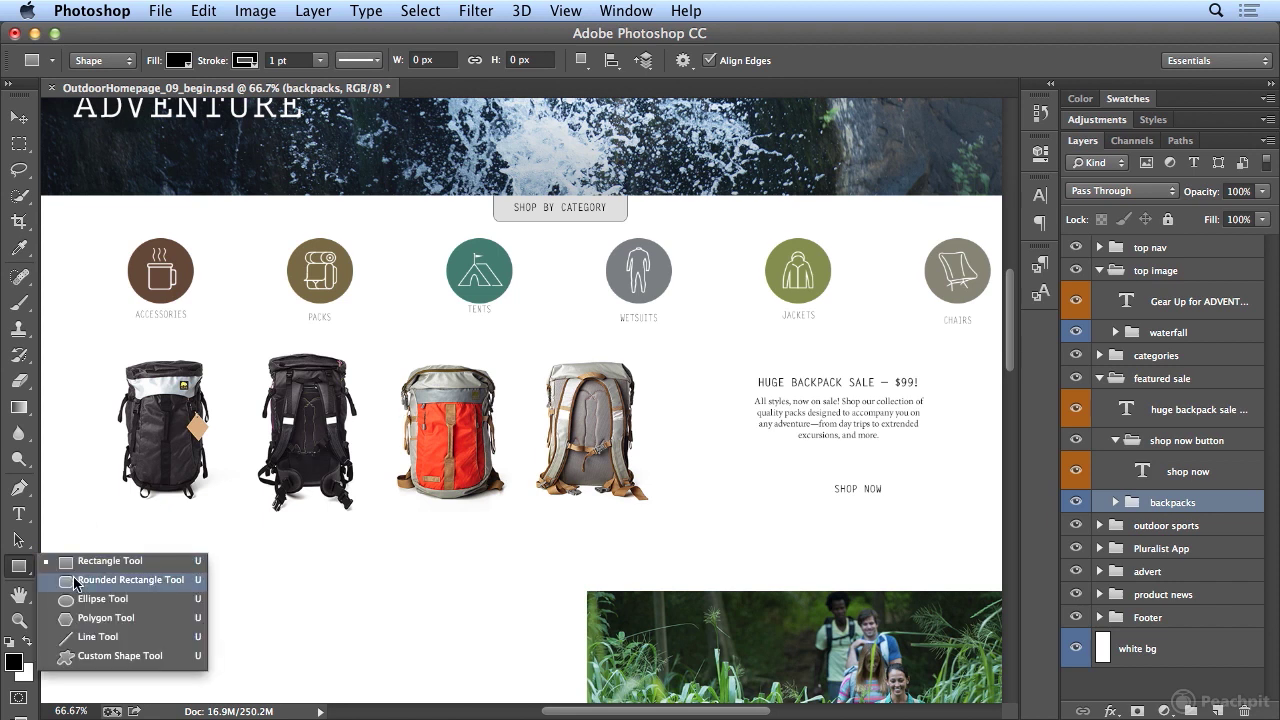
pyautogui.click(76, 580)
pyautogui.moveTo(726, 348); pyautogui.dragTo(965, 516)
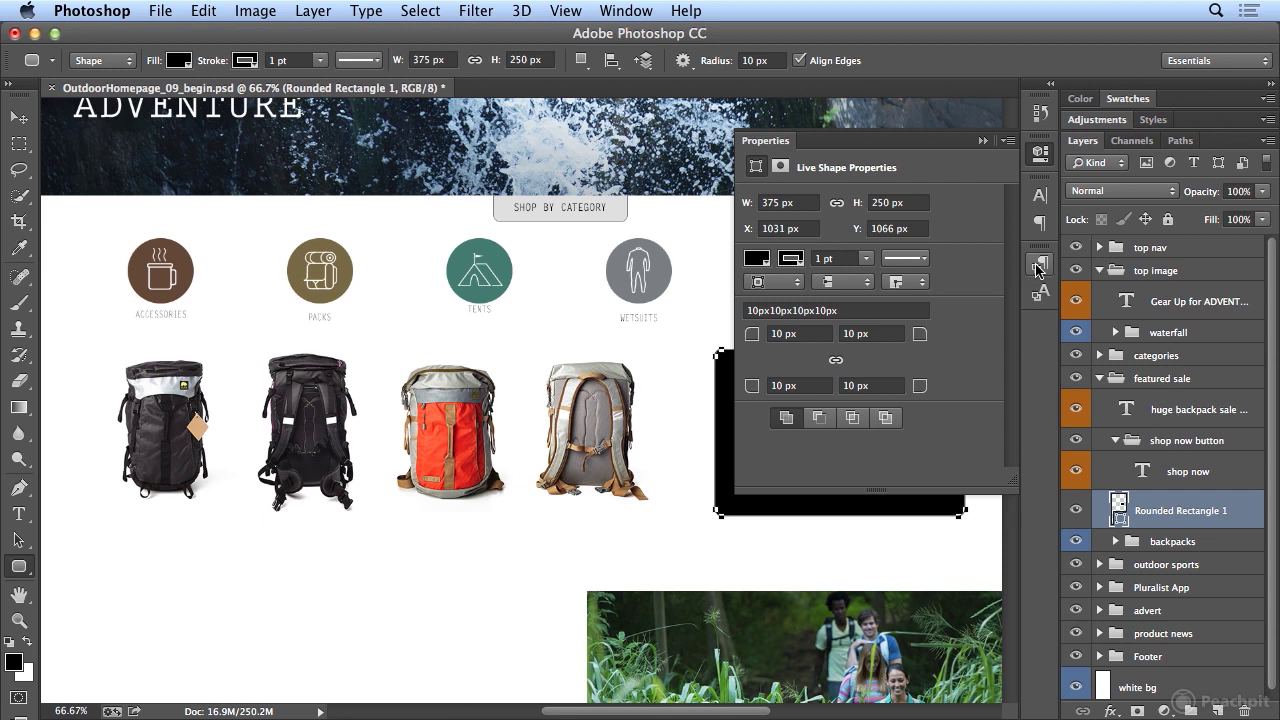
# Fill the rounded rectangle with the light gray swatch so it backs the backpack sale text.
pyautogui.click(760, 261)
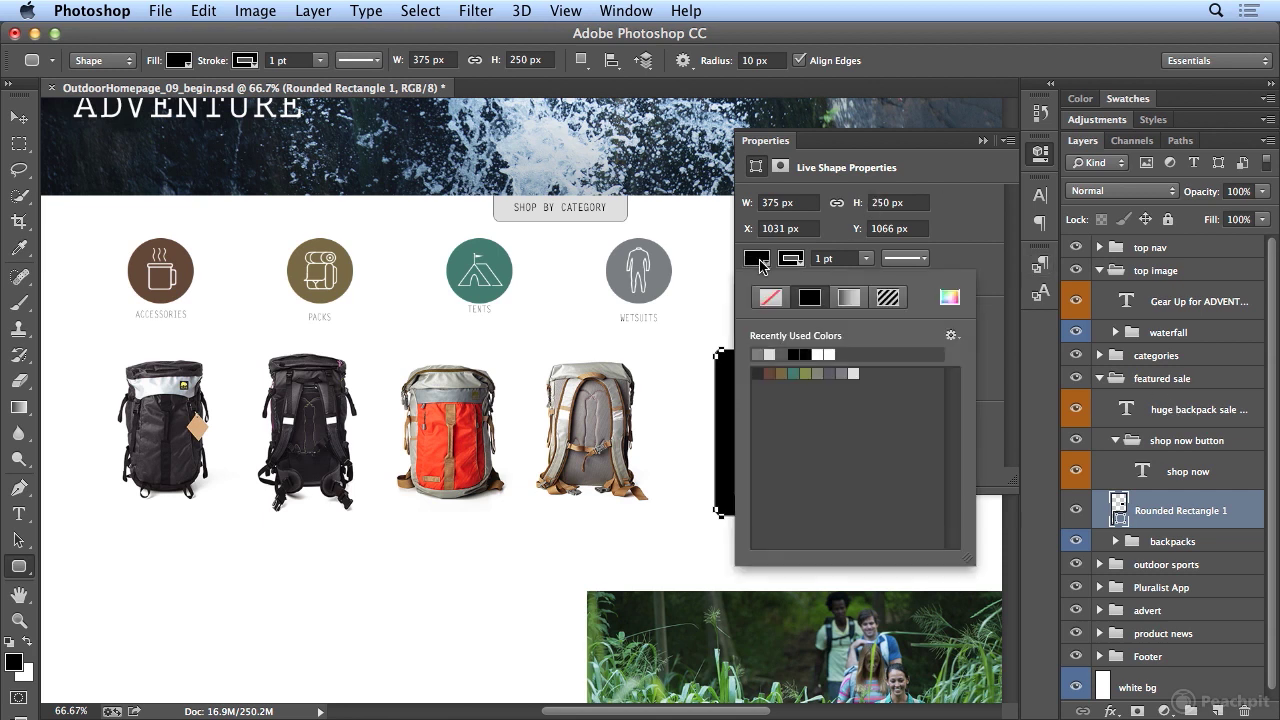
pyautogui.click(853, 373)
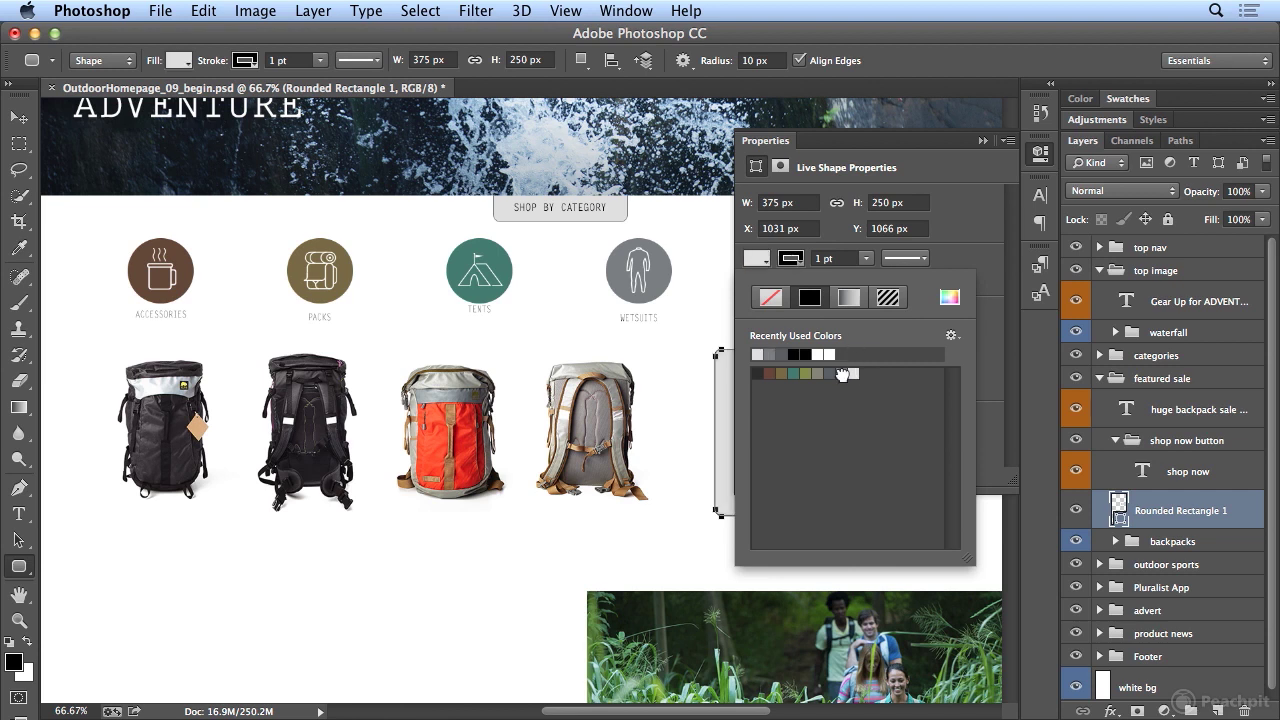
pyautogui.click(1039, 157)
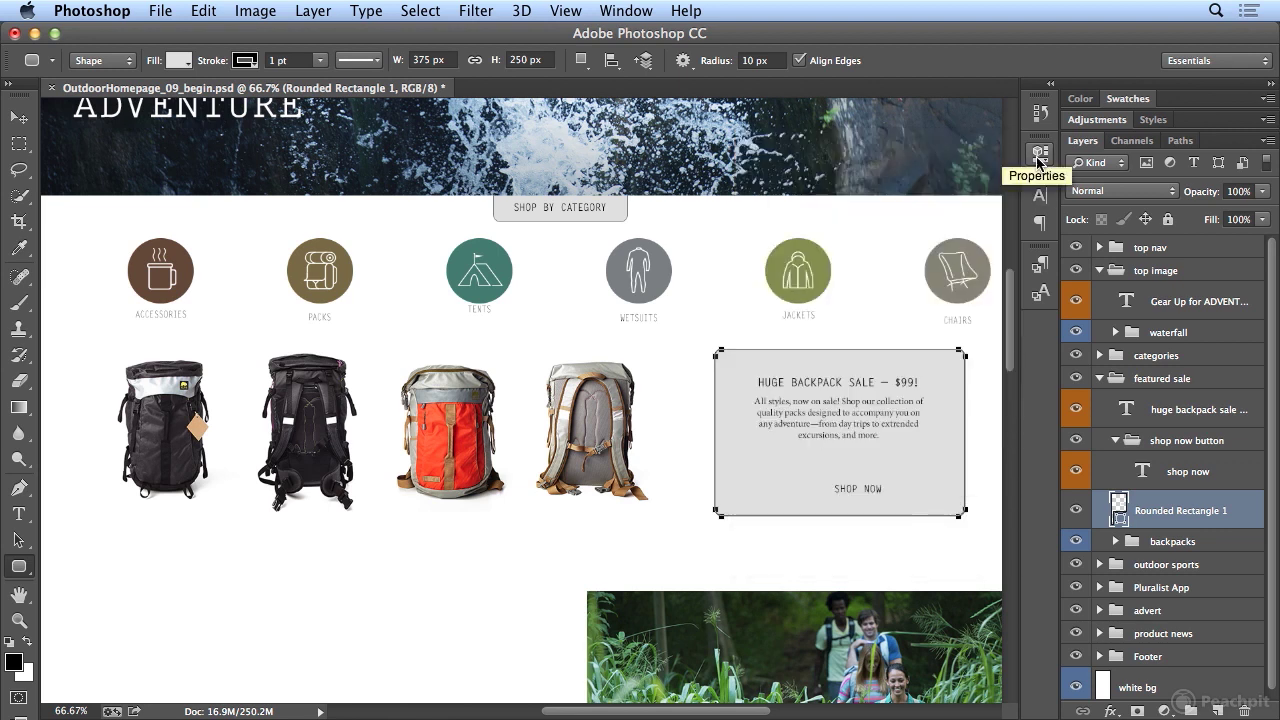